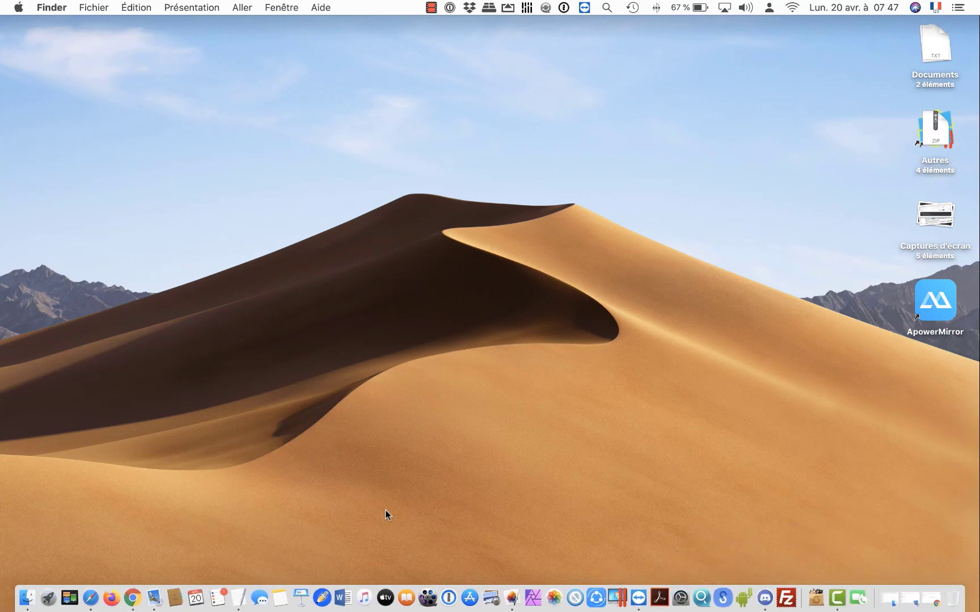
Step: Launch Chrome from the Dock so the Gmail inbox is showing
{"action": "left_click", "coordinate": [131, 597]}
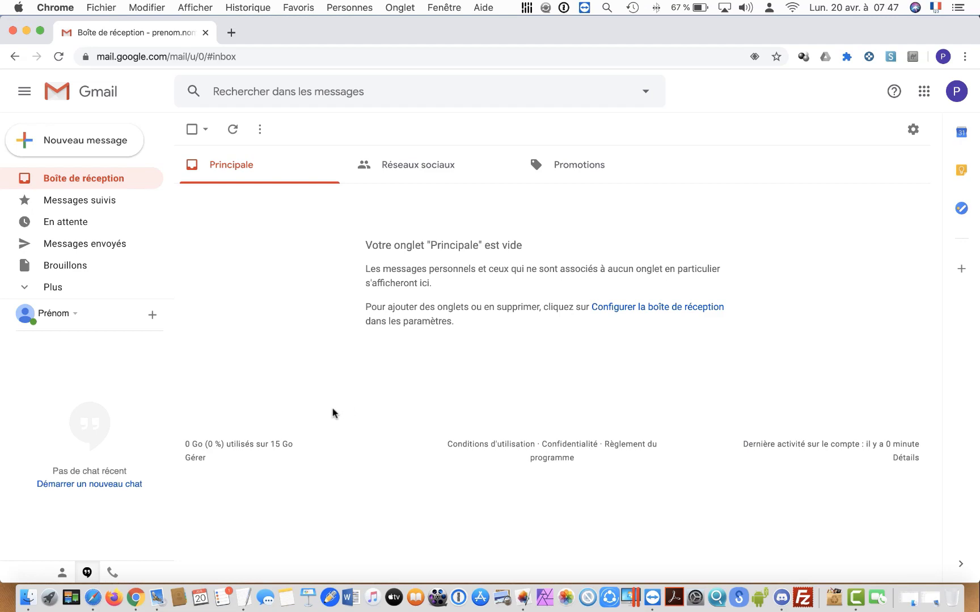
Step: Bring forward the Finder window showing the TMP folder with the homework PDF
{"action": "left_click", "coordinate": [28, 598]}
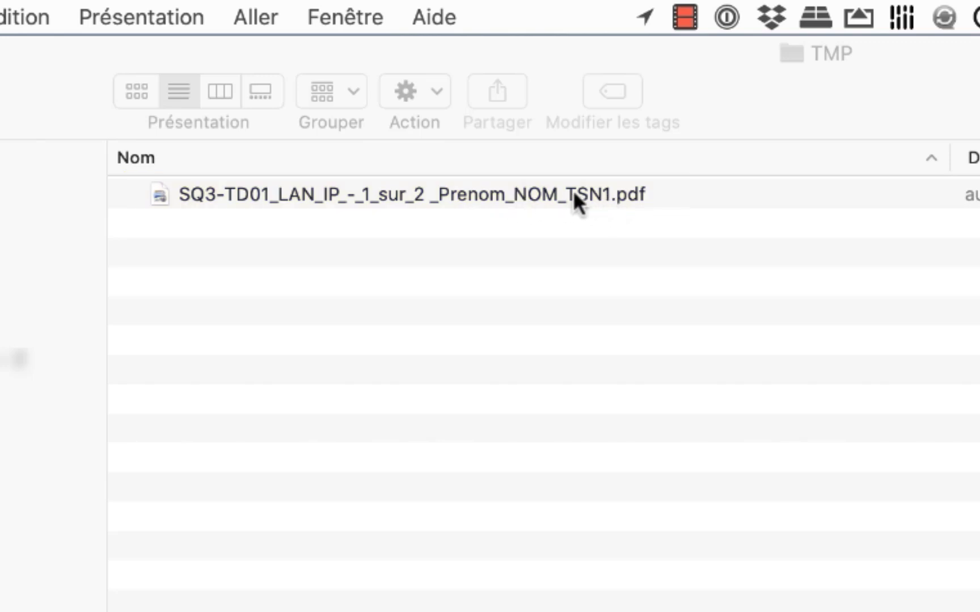
{"action": "double_click", "coordinate": [491, 192]}
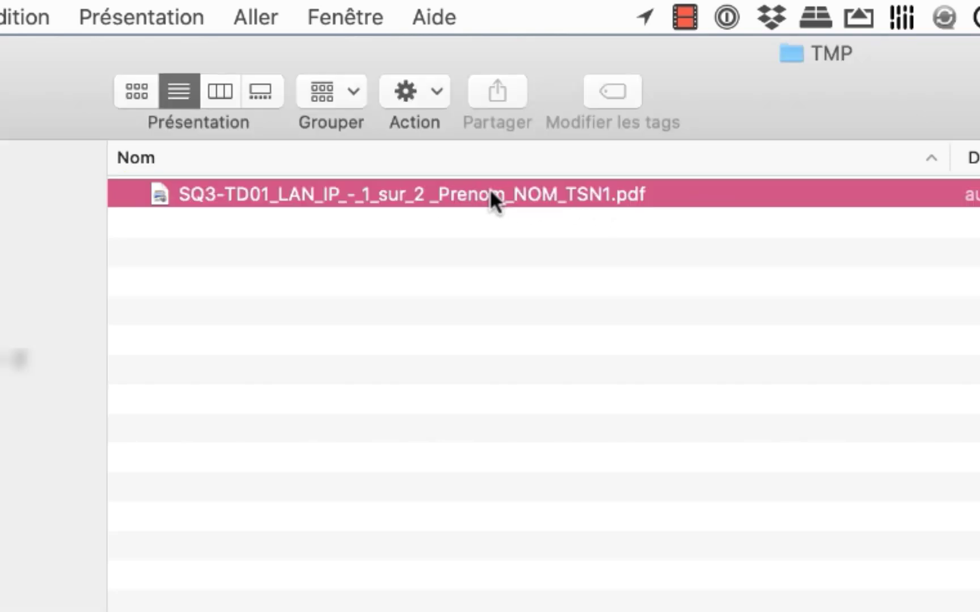
{"action": "scroll", "coordinate": [346, 85], "scroll_direction": "up", "scroll_amount": 15}
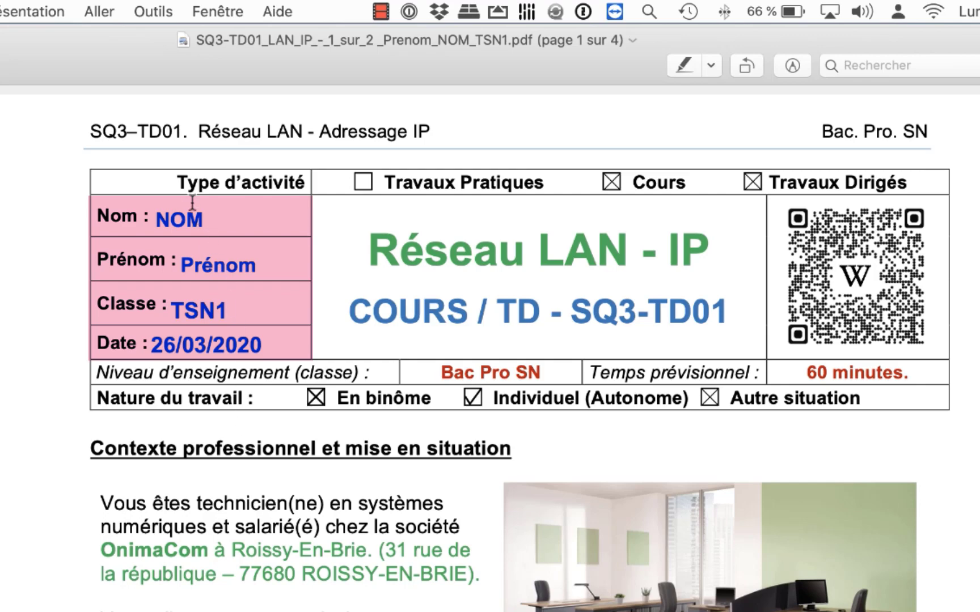
{"action": "scroll", "coordinate": [245, 275], "scroll_direction": "down", "scroll_amount": 10}
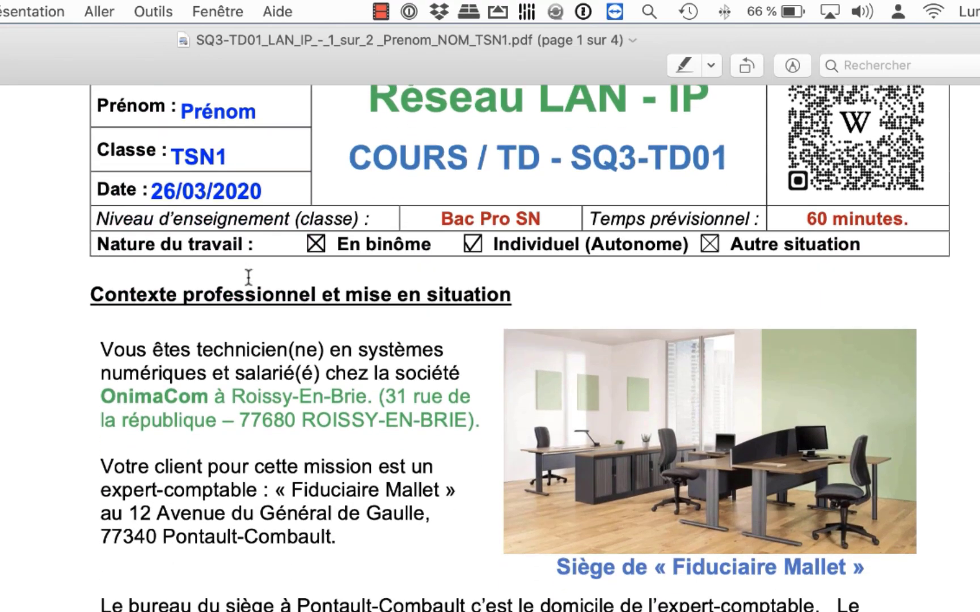
{"action": "scroll", "coordinate": [490, 340], "scroll_direction": "down", "scroll_amount": 20}
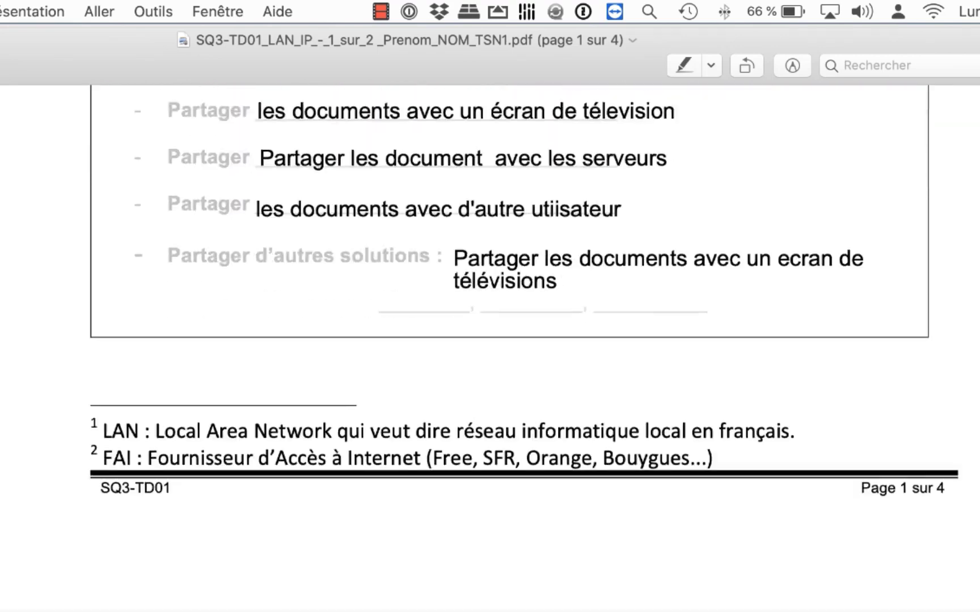
{"action": "scroll", "coordinate": [650, 337], "scroll_direction": "down", "scroll_amount": 8}
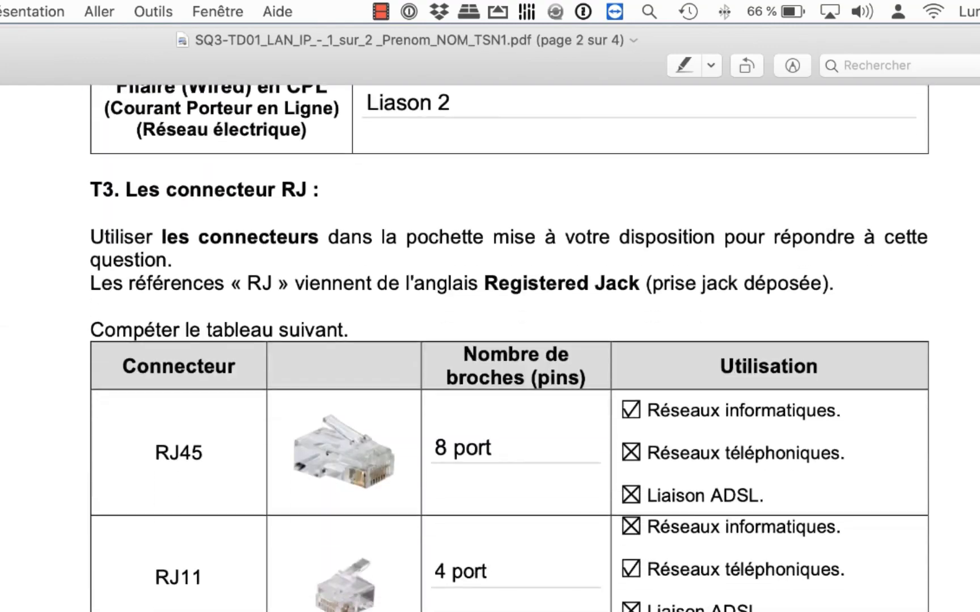
{"action": "scroll", "coordinate": [648, 426], "scroll_direction": "up", "scroll_amount": 20}
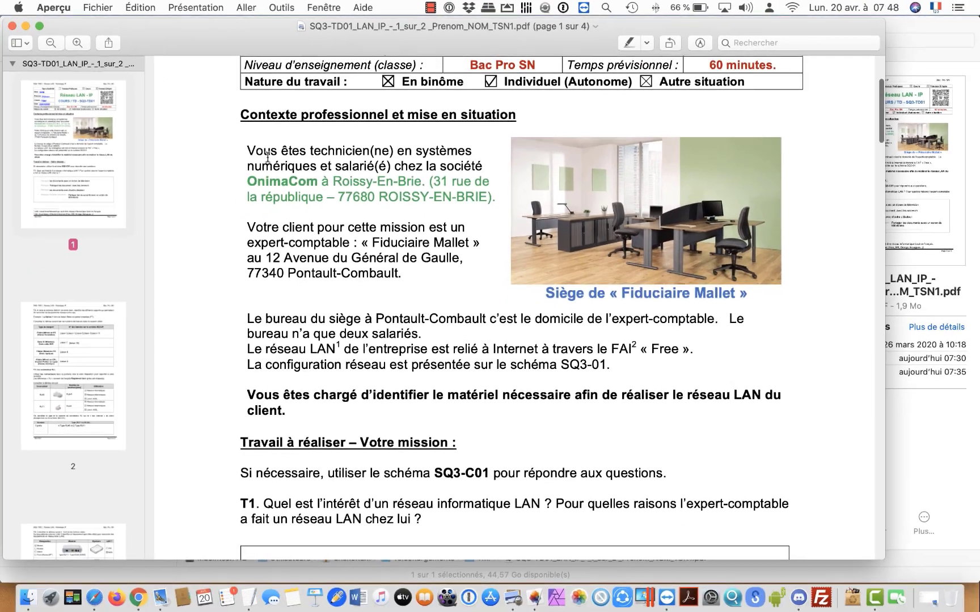
{"action": "scroll", "coordinate": [510, 311], "scroll_direction": "up", "scroll_amount": 5}
{"action": "left_click", "coordinate": [12, 26]}
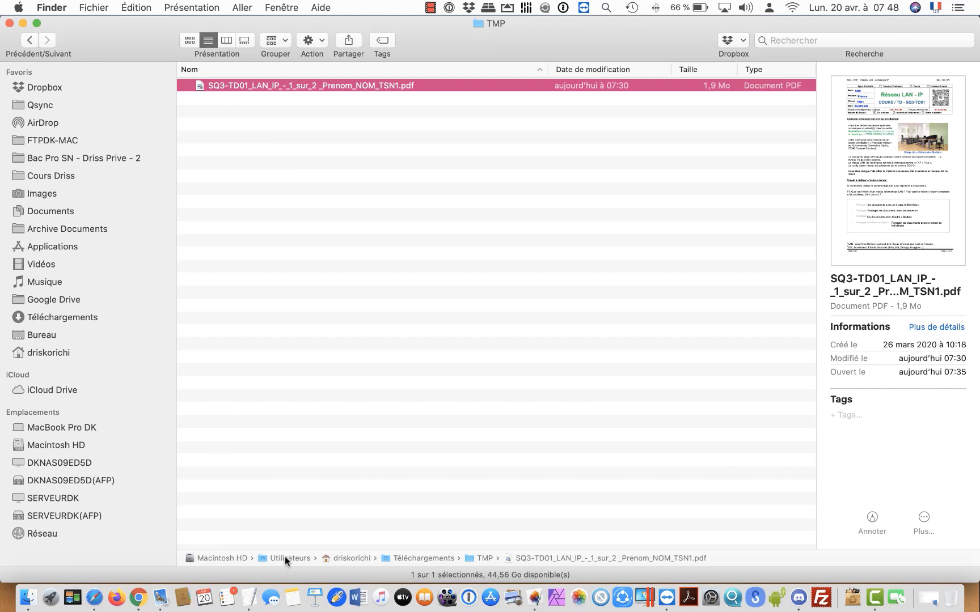
Step: Return to Chrome and open Gmail's full Paramètres page from the gear menu
{"action": "left_click", "coordinate": [137, 584]}
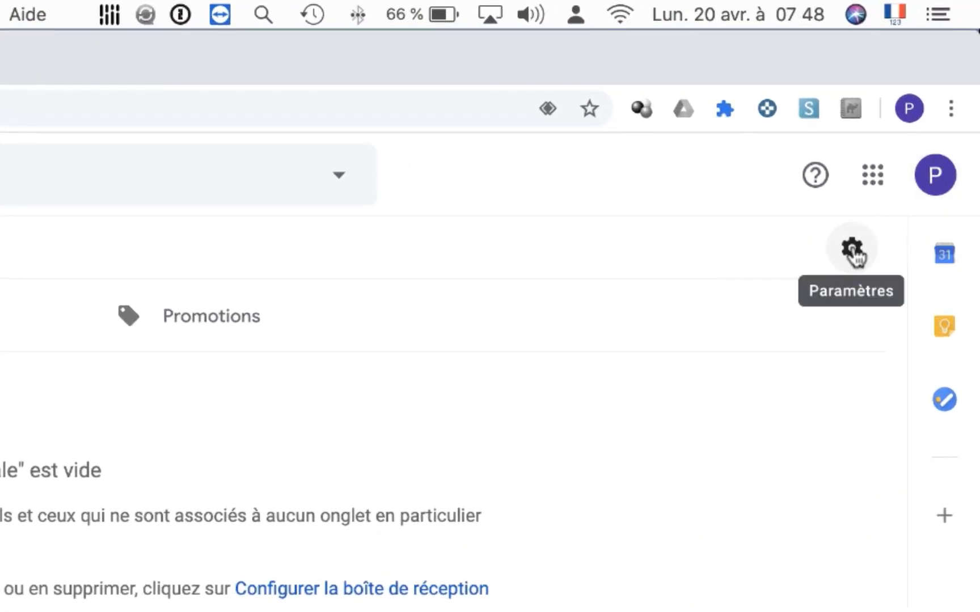
{"action": "left_click", "coordinate": [852, 253]}
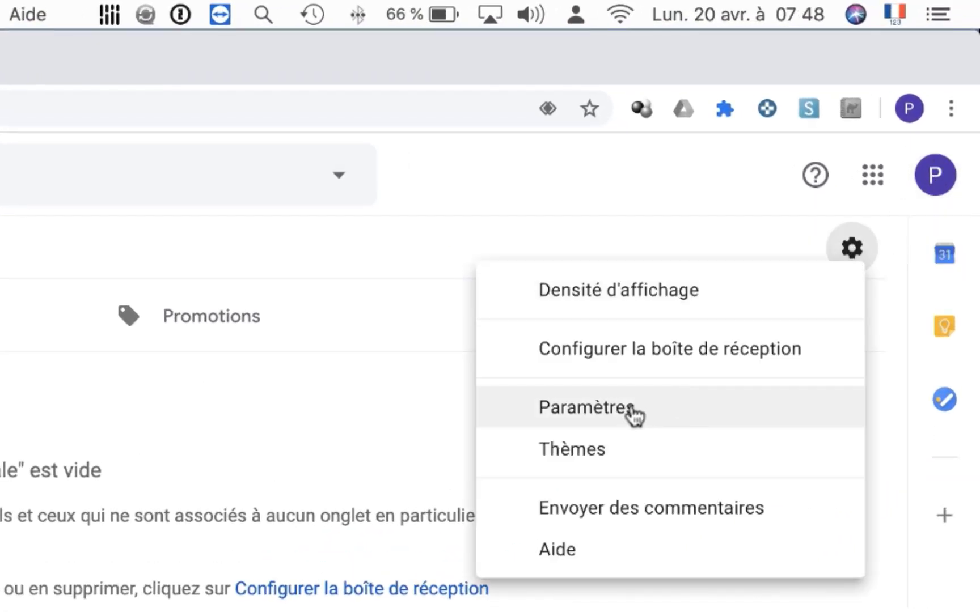
{"action": "left_click", "coordinate": [683, 412]}
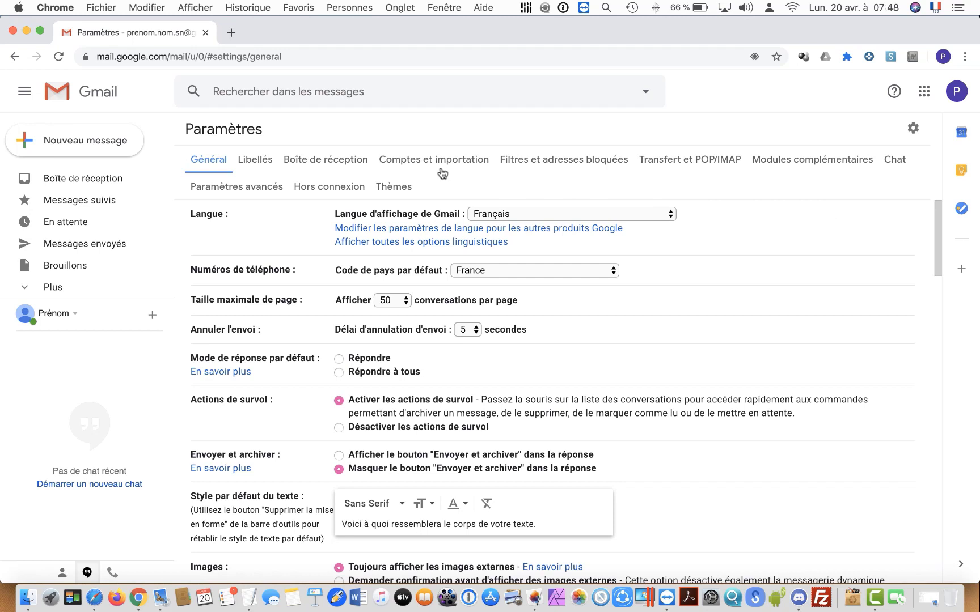
Step: On the Comptes et importation tab, open the sender-name editor for the sending address
{"action": "left_click", "coordinate": [412, 161]}
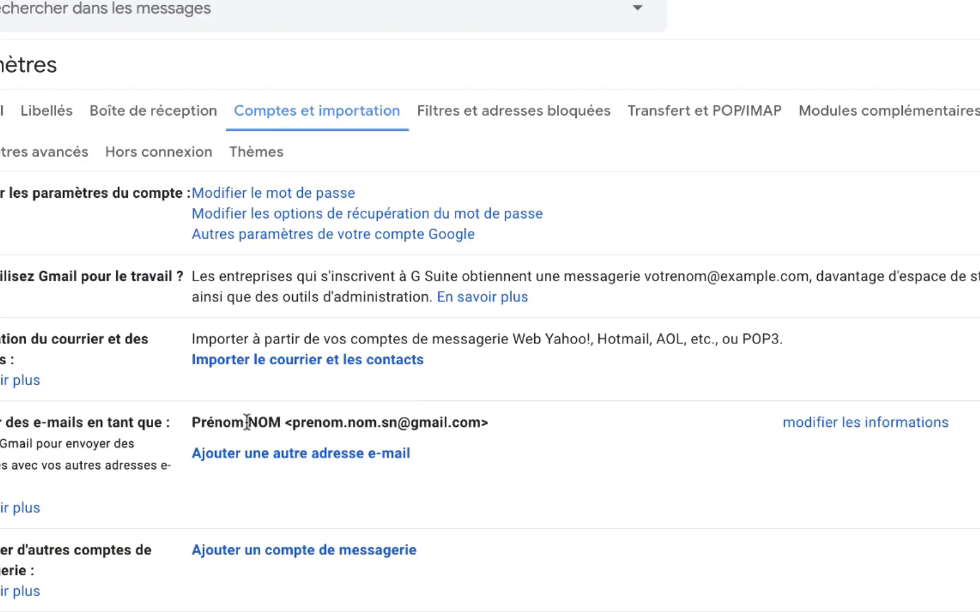
{"action": "left_click", "coordinate": [875, 423]}
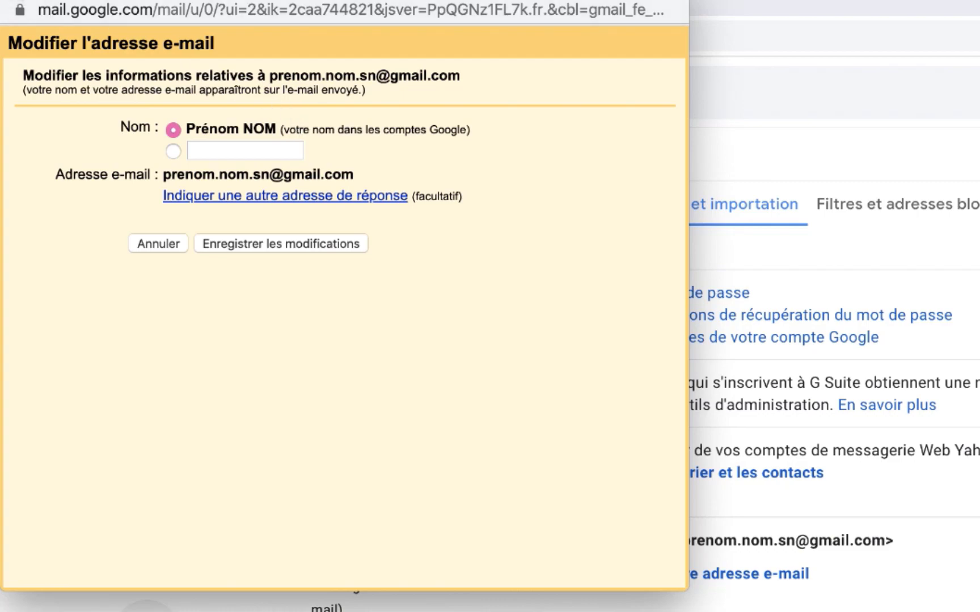
Step: Close the Modifier l'adresse e-mail popup without saving any changes
{"action": "left_click", "coordinate": [18, 0]}
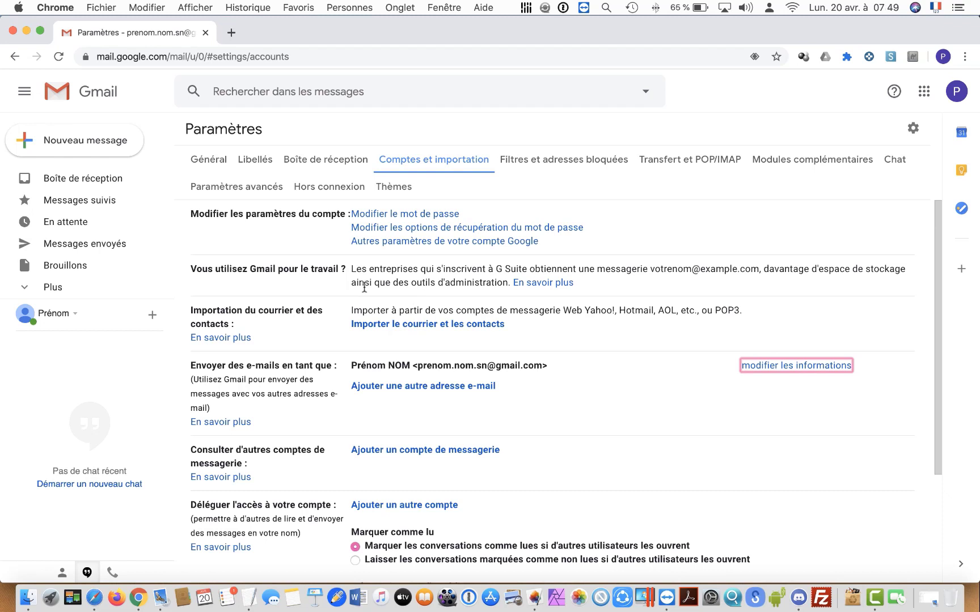
{"action": "left_click", "coordinate": [83, 144]}
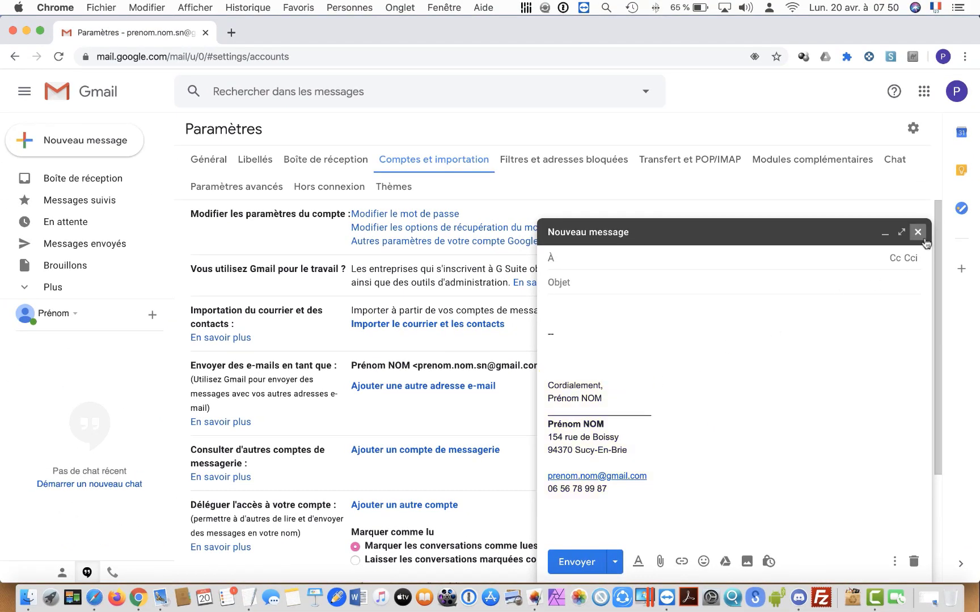
{"action": "left_click", "coordinate": [917, 232]}
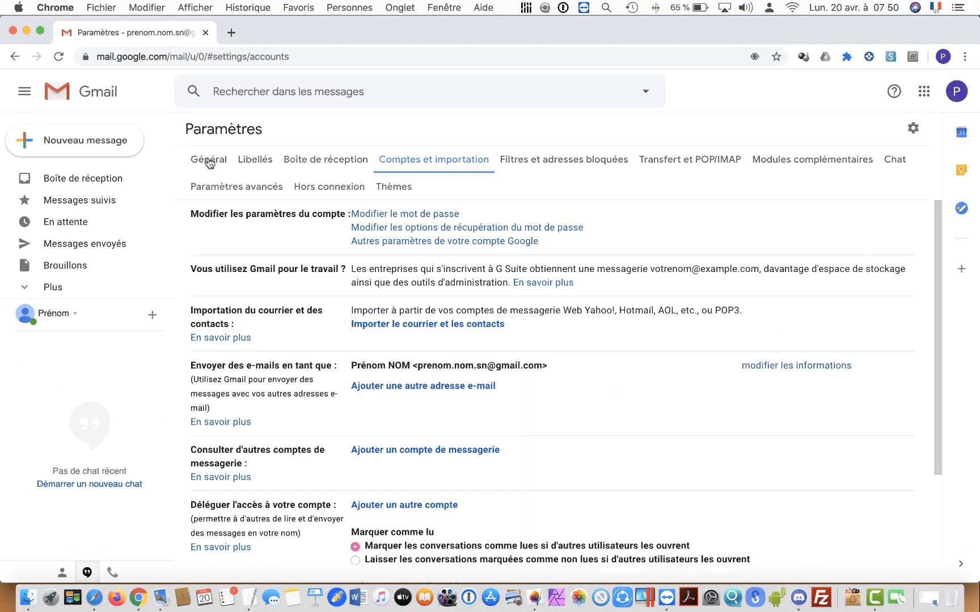
Step: Check the signature in the Général settings, then go back to Boîte de réception
{"action": "left_click", "coordinate": [207, 160]}
{"action": "scroll", "coordinate": [327, 369], "scroll_direction": "down", "scroll_amount": 20}
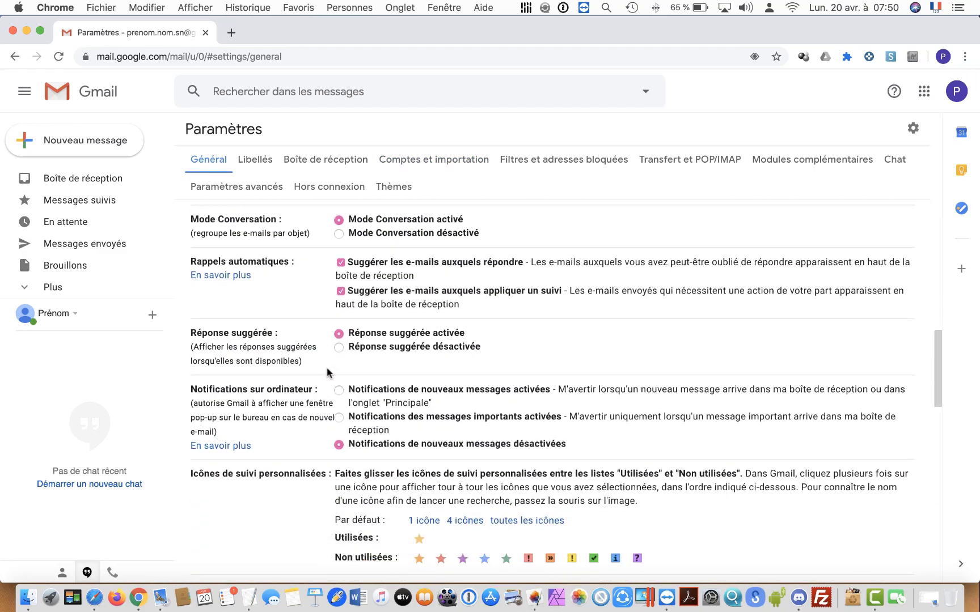
{"action": "scroll", "coordinate": [327, 373], "scroll_direction": "down", "scroll_amount": 2}
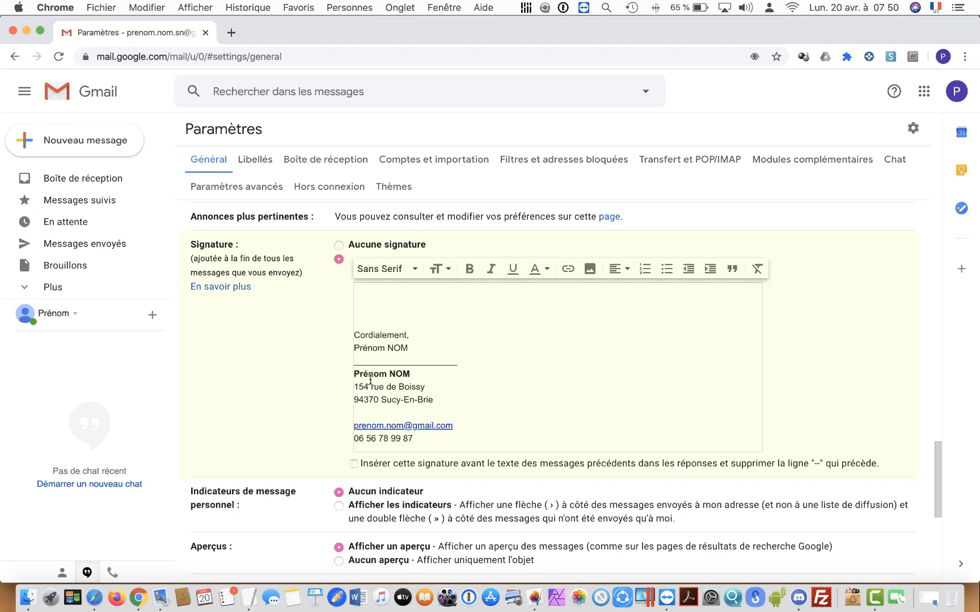
{"action": "scroll", "coordinate": [393, 371], "scroll_direction": "up", "scroll_amount": 4}
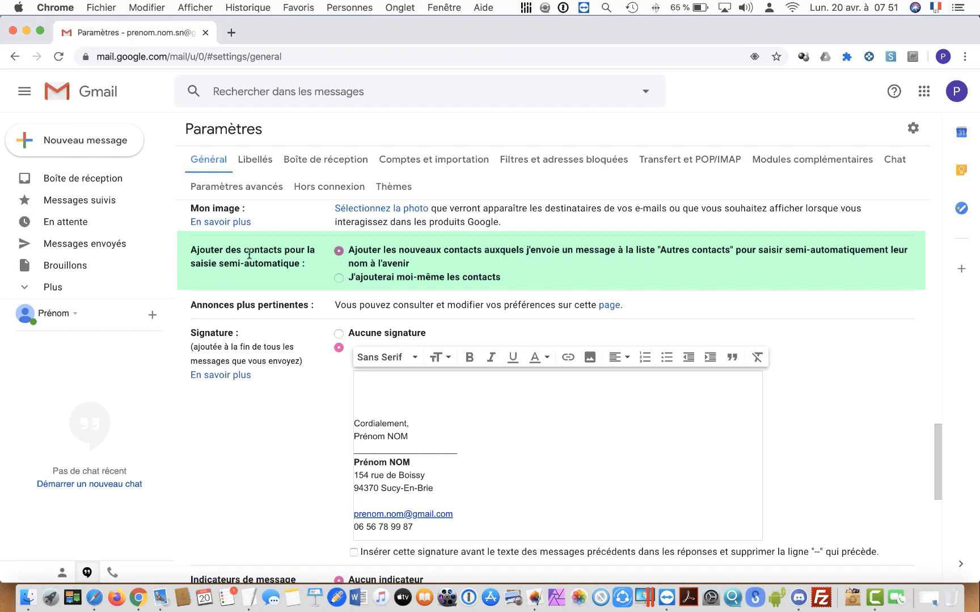
{"action": "left_click", "coordinate": [79, 181]}
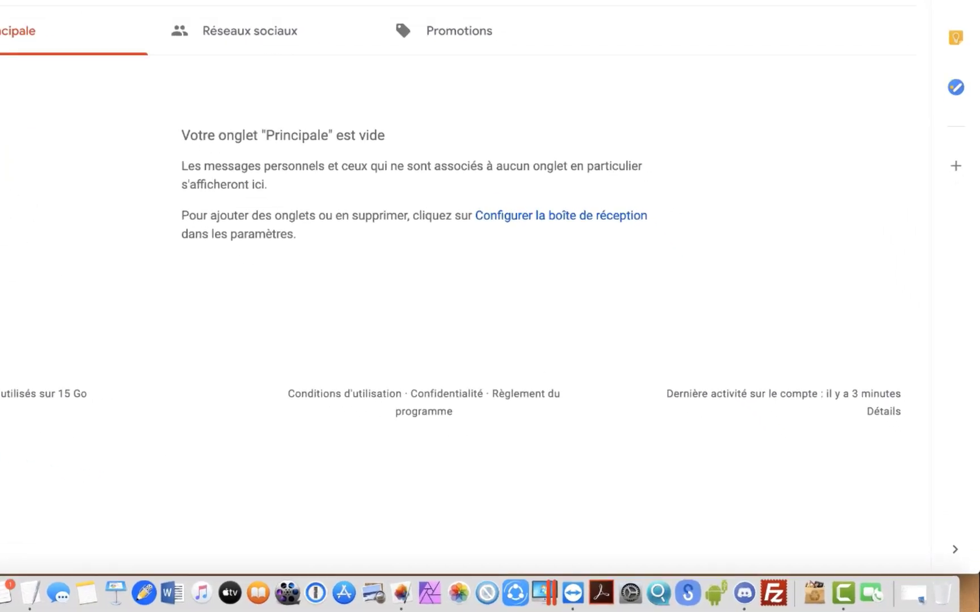
Step: Start a new message, reveal its Cc and Cci fields, and dismiss the Drive promo
{"action": "left_click", "coordinate": [85, 140]}
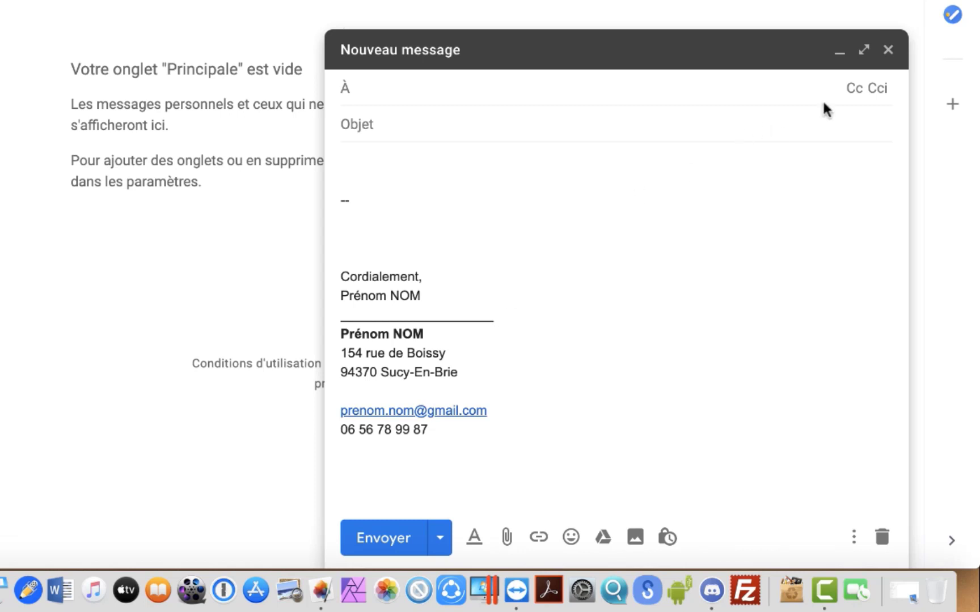
{"action": "left_click", "coordinate": [856, 91]}
{"action": "left_click", "coordinate": [874, 117]}
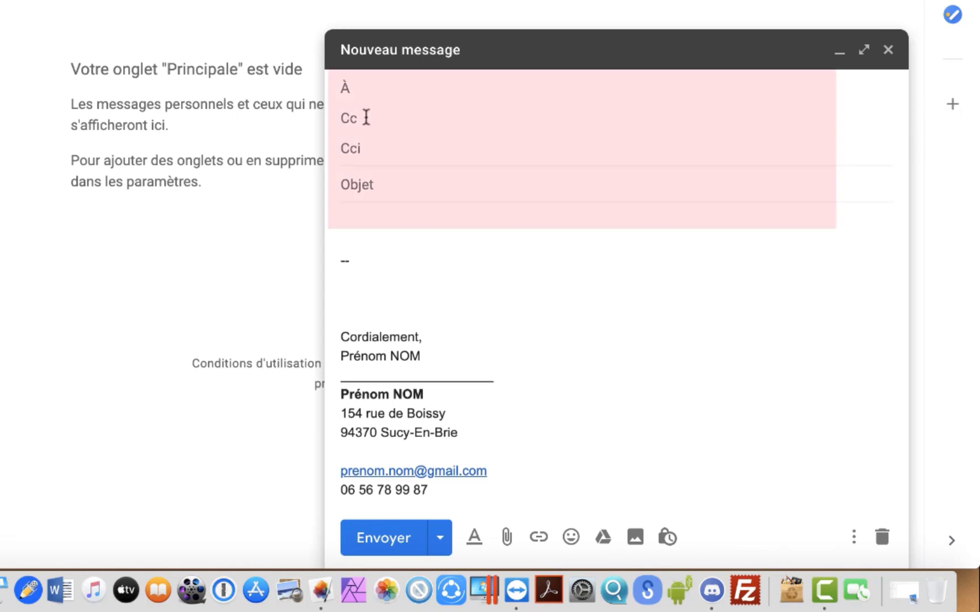
{"action": "left_click", "coordinate": [367, 119]}
{"action": "left_click", "coordinate": [383, 151]}
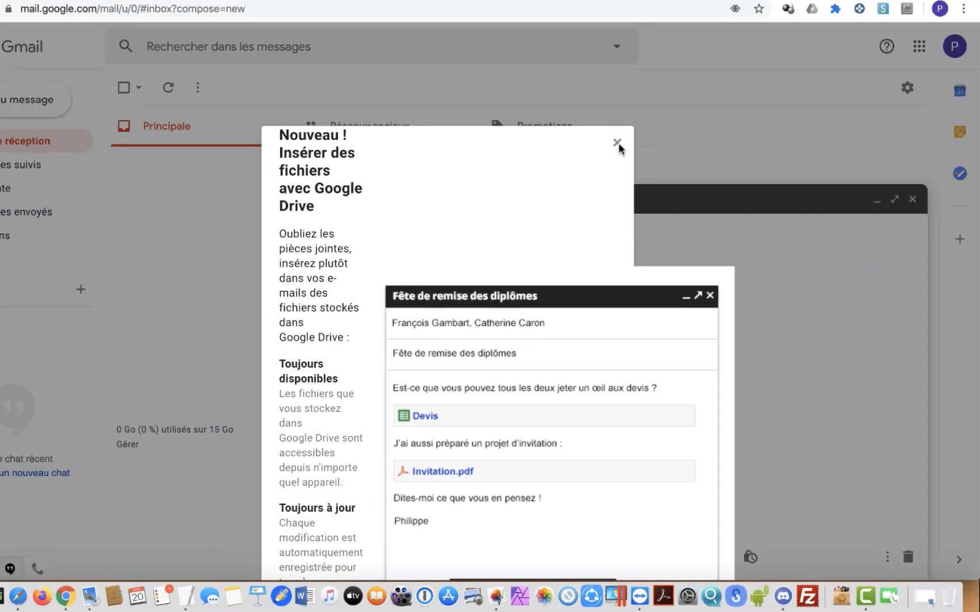
{"action": "left_click", "coordinate": [618, 144]}
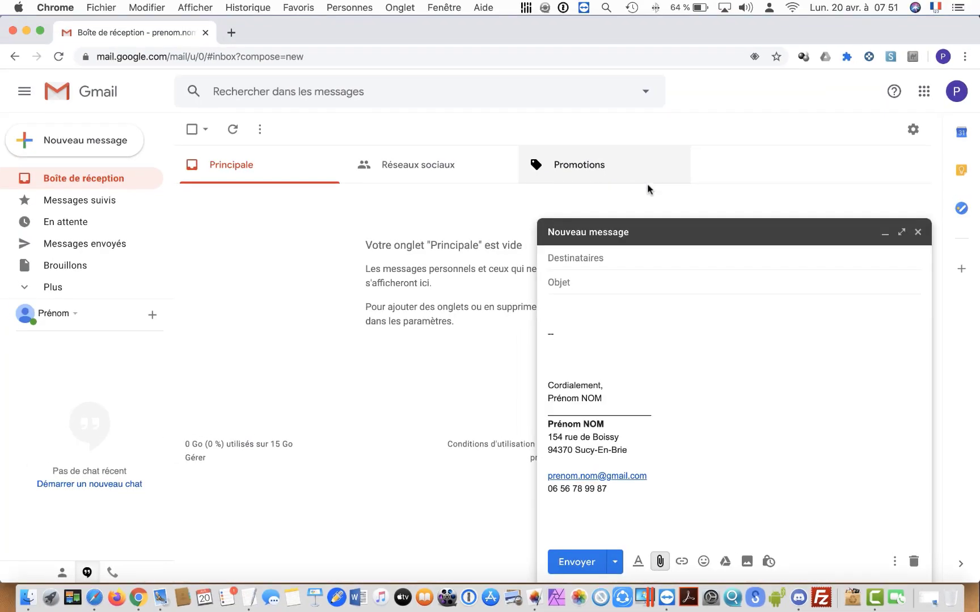
Step: Attach SQ3-TD01_LAN_IP_-_1_sur_2 _Prenom_NOM_TSN1.pdf from the TMP folder
{"action": "left_click", "coordinate": [662, 561]}
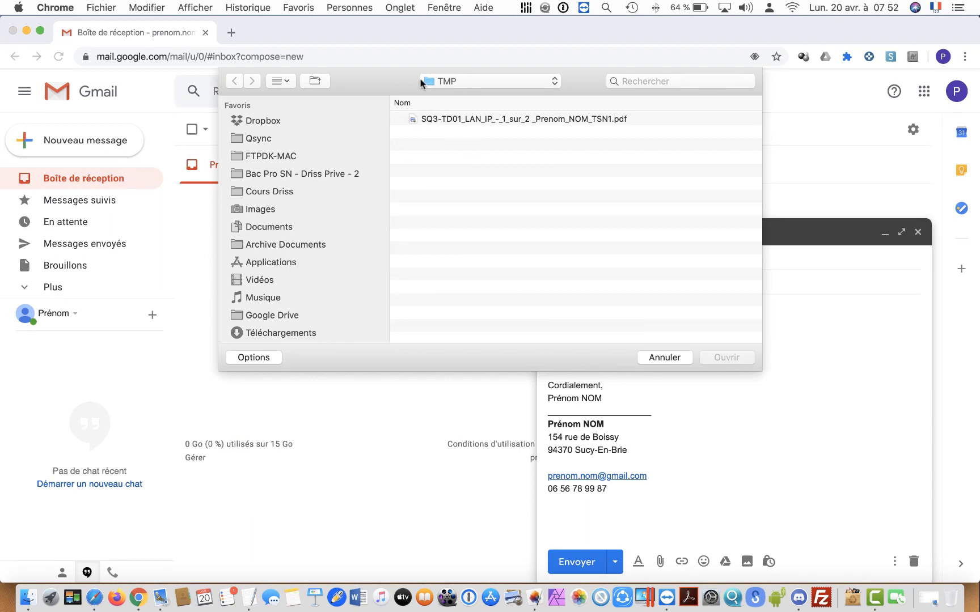
{"action": "double_click", "coordinate": [447, 119]}
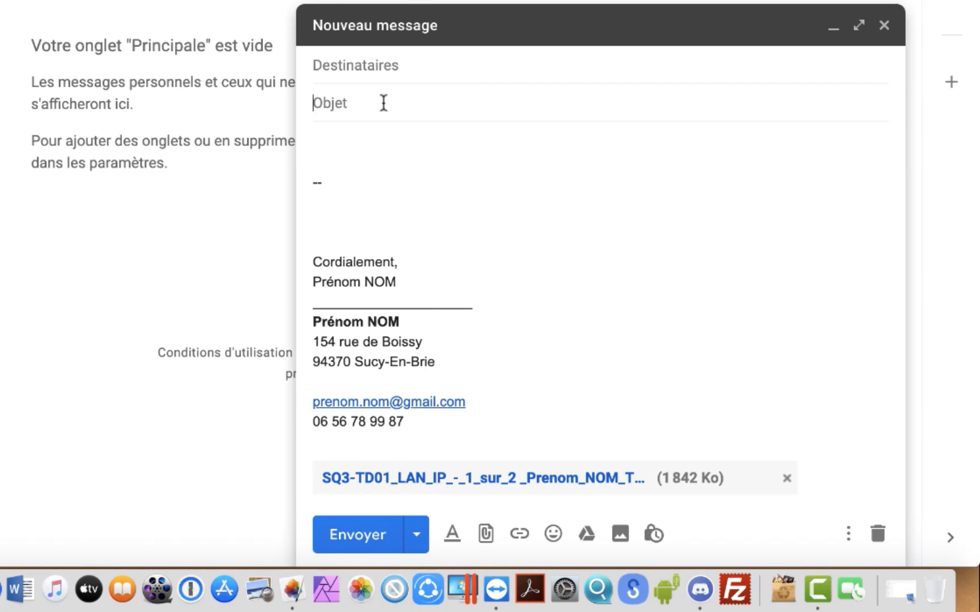
Step: Set the subject to 'Devoir SQ3-TD04' and address the message to the teacher's Gmail address
{"action": "left_click", "coordinate": [384, 102]}
{"action": "type", "text": "Devoir SQ3-TD"}
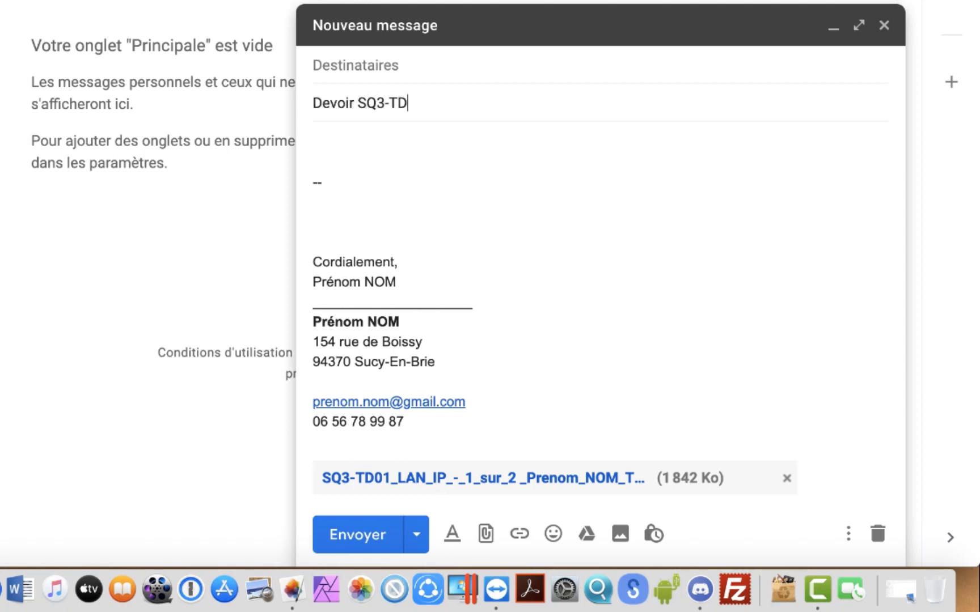
{"action": "type", "text": "04"}
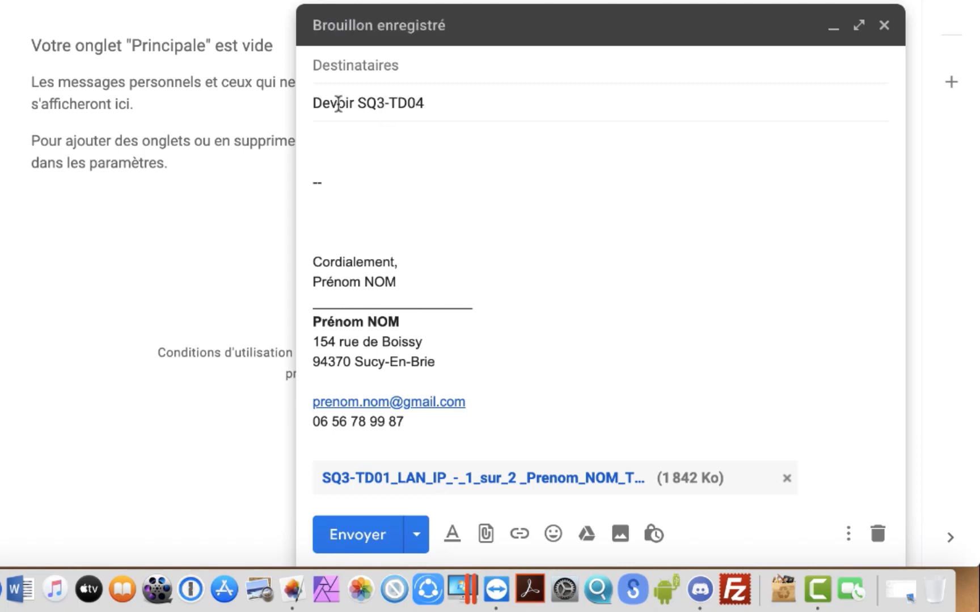
{"action": "left_click", "coordinate": [336, 64]}
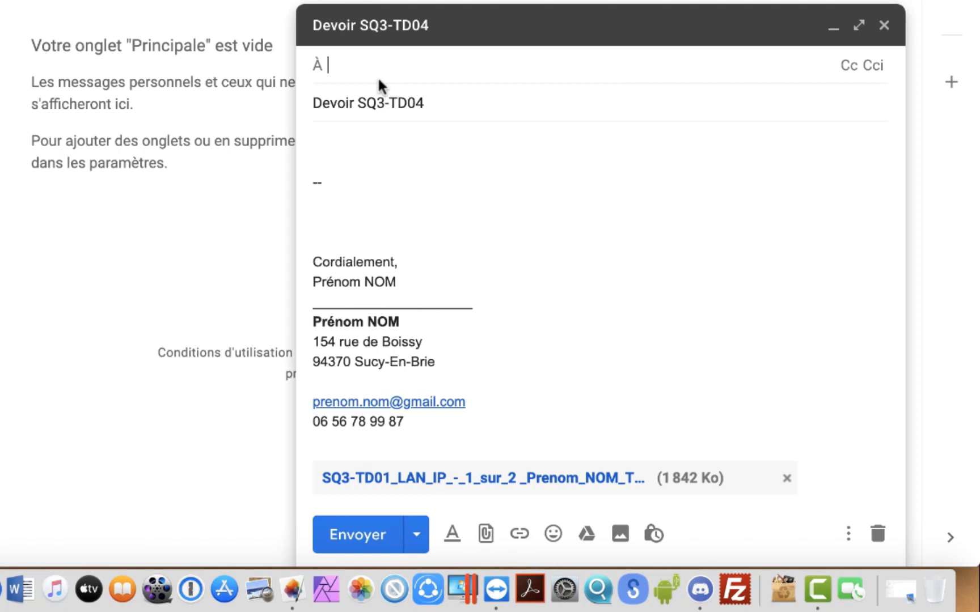
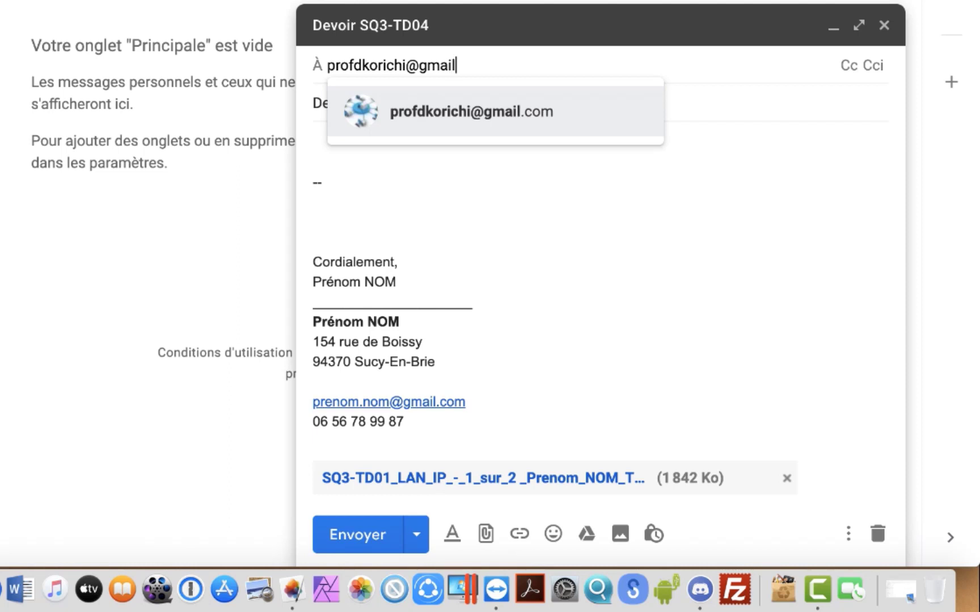
{"action": "key", "text": "Return"}
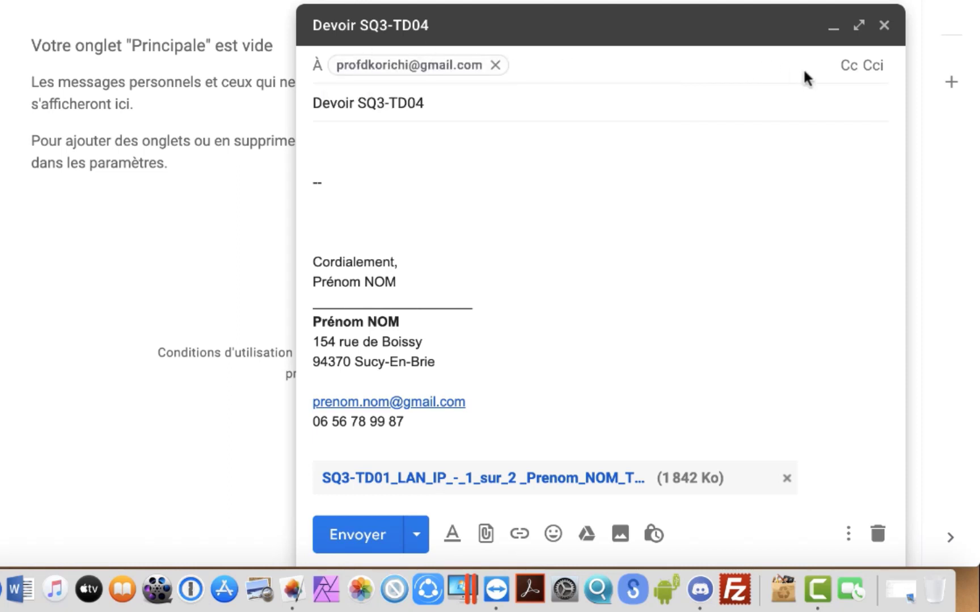
{"action": "left_click", "coordinate": [848, 65]}
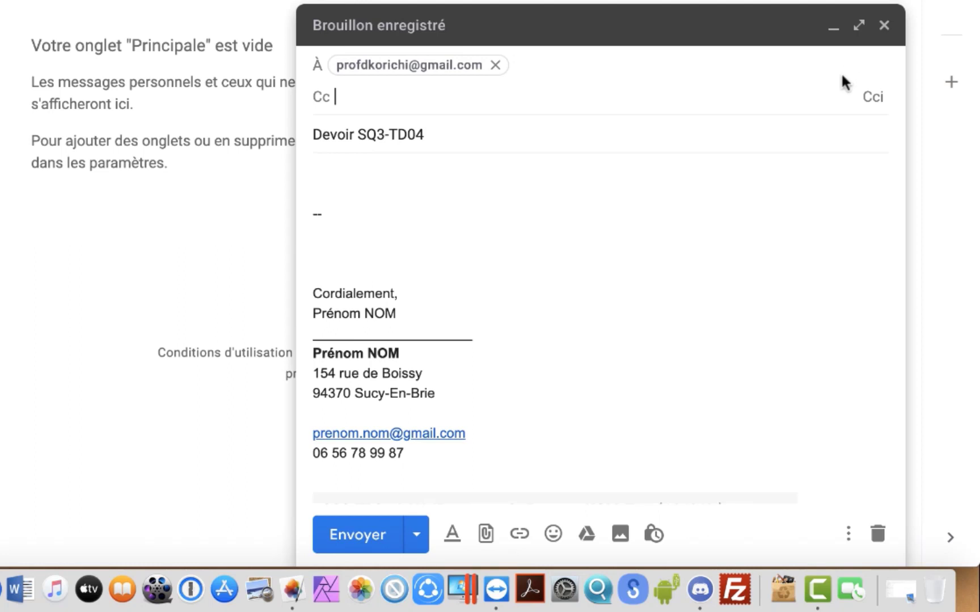
Step: Add the student's own address as a Cci recipient from the autocomplete suggestion
{"action": "left_click", "coordinate": [871, 101]}
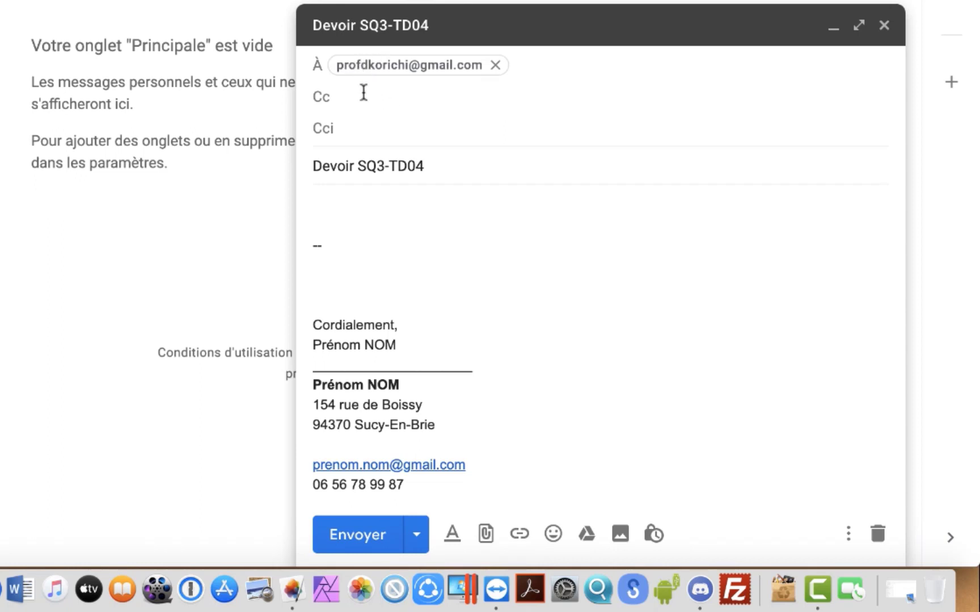
{"action": "left_click", "coordinate": [349, 132]}
{"action": "type", "text": "pre"}
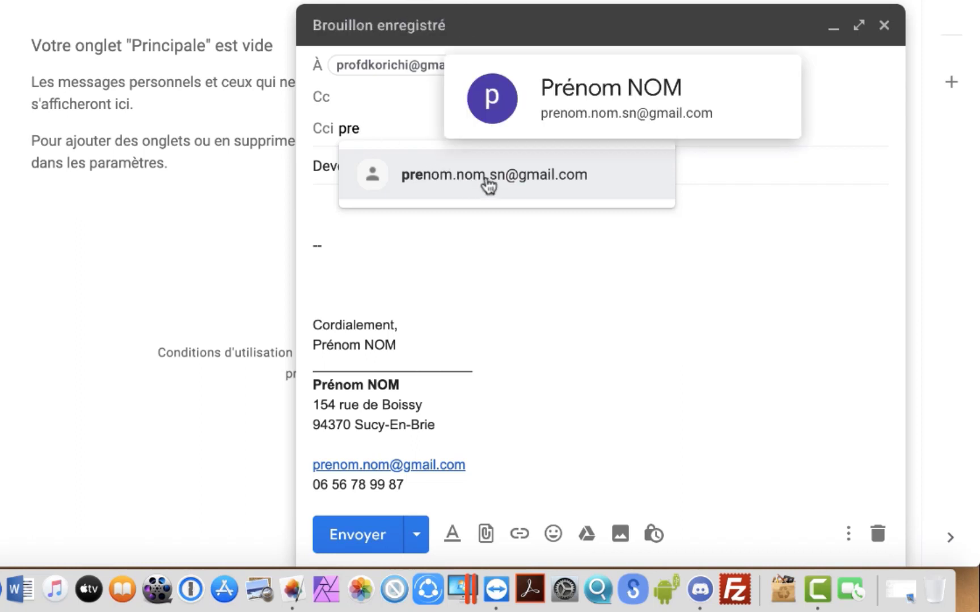
{"action": "left_click", "coordinate": [487, 181]}
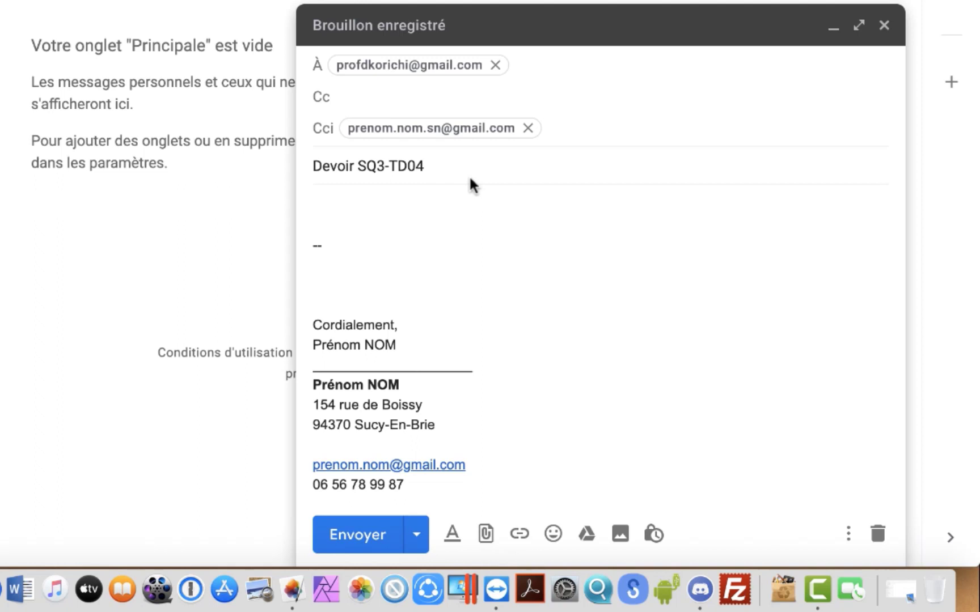
Step: Delete the stray '--' line and blank lines above the signature
{"action": "left_click", "coordinate": [353, 271]}
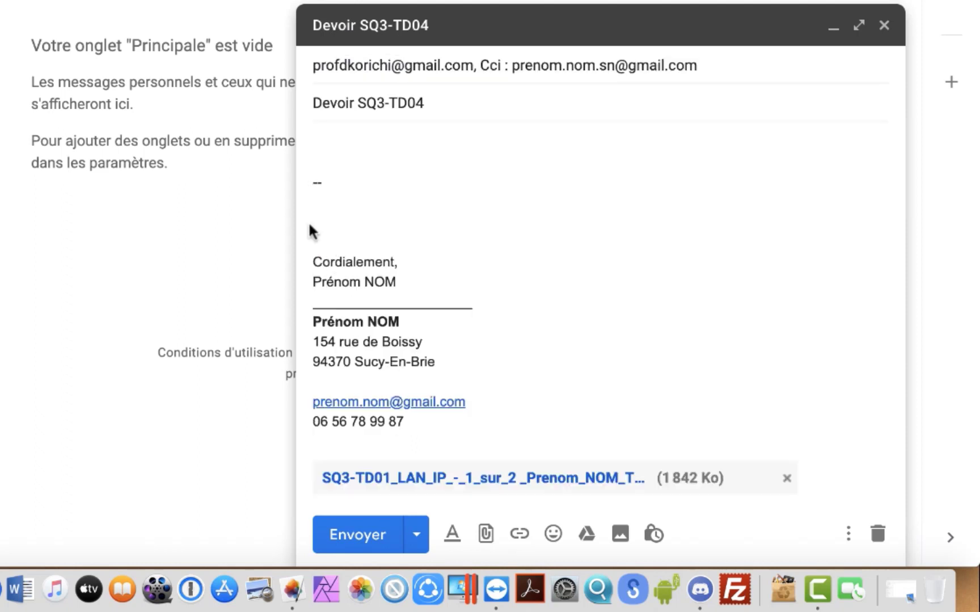
{"action": "left_click_drag", "start_coordinate": [359, 196], "coordinate": [246, 118]}
{"action": "key", "text": "BackSpace"}
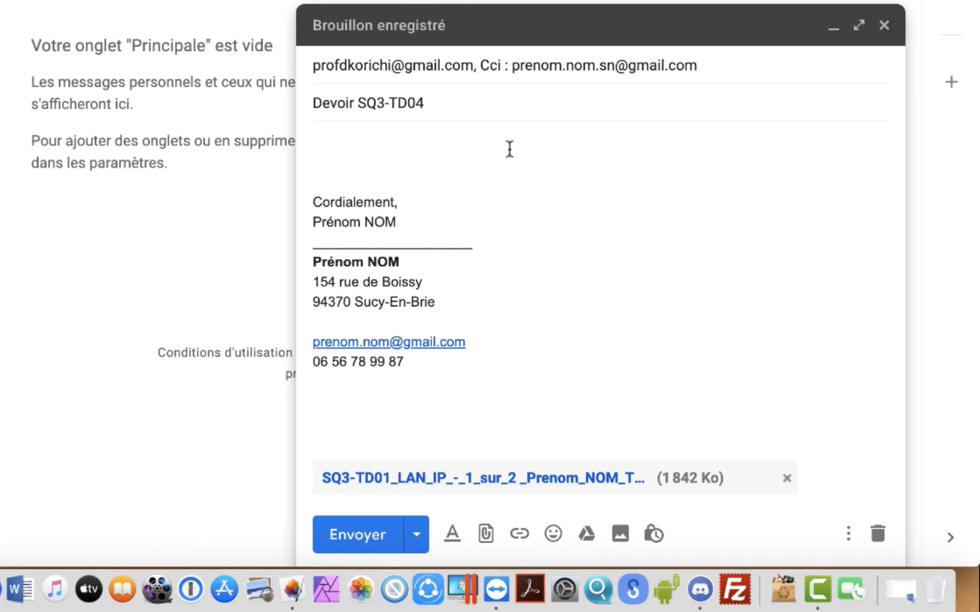
Step: Start the body with a 'Bonjour monsieur' greeting addressed to the teacher by surname
{"action": "type", "text": "Bonjour"}
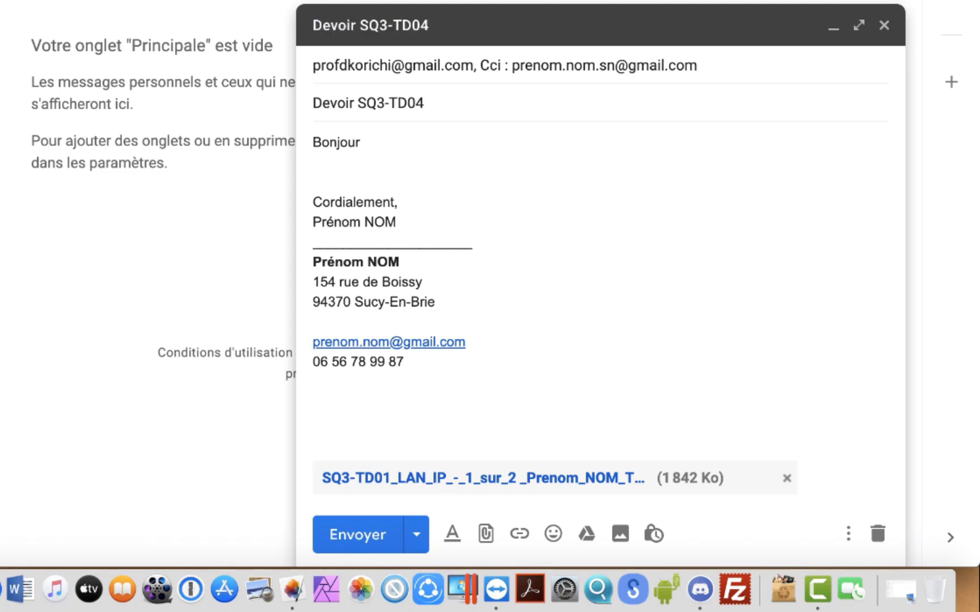
{"action": "type", "text": "monsieur KORICHI,"}
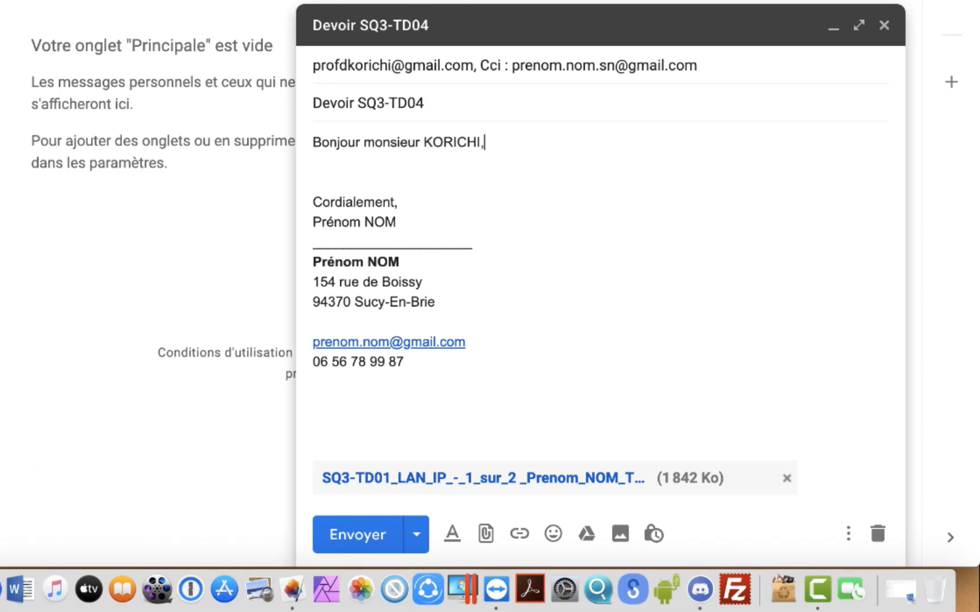
{"action": "key", "text": "Return"}
{"action": "key", "text": "Return"}
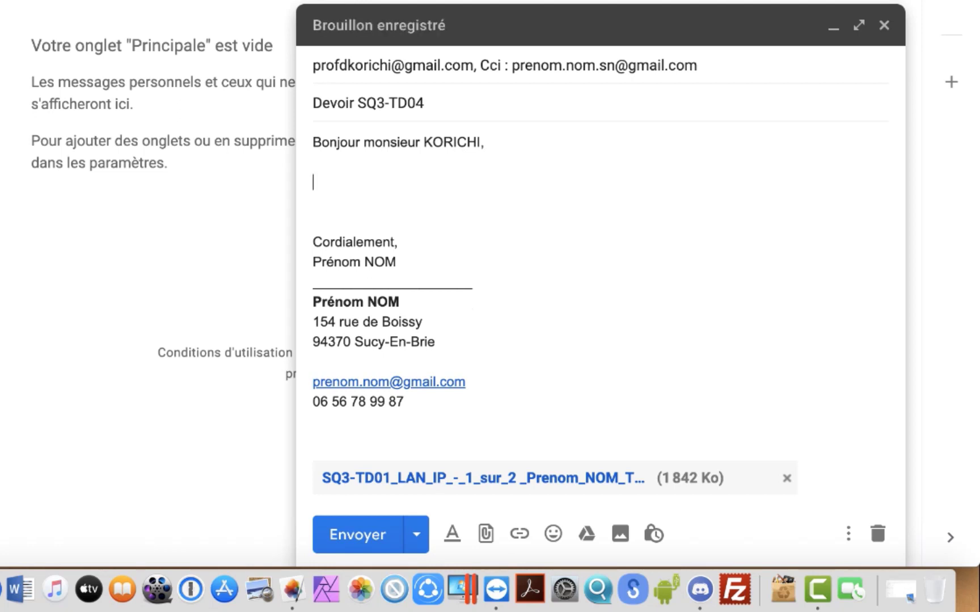
Step: Add the line 'Veillez trouver ci-joint le travail demandé concernant le devoir SQ3-TD04.' with typos corrected
{"action": "type", "text": "Veillez trouv"}
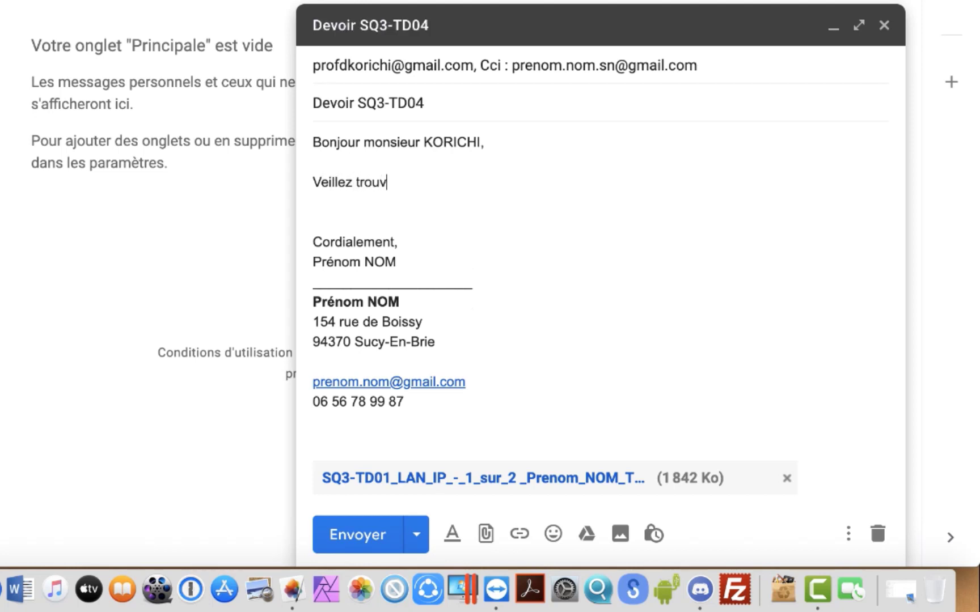
{"action": "type", "text": "er ci-joint le tr"}
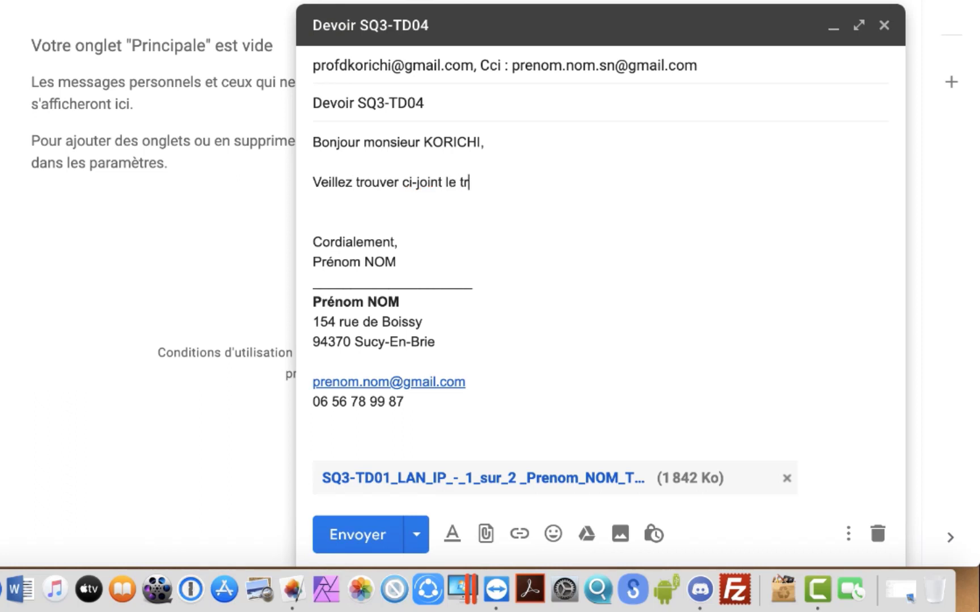
{"action": "type", "text": "avail demandé "}
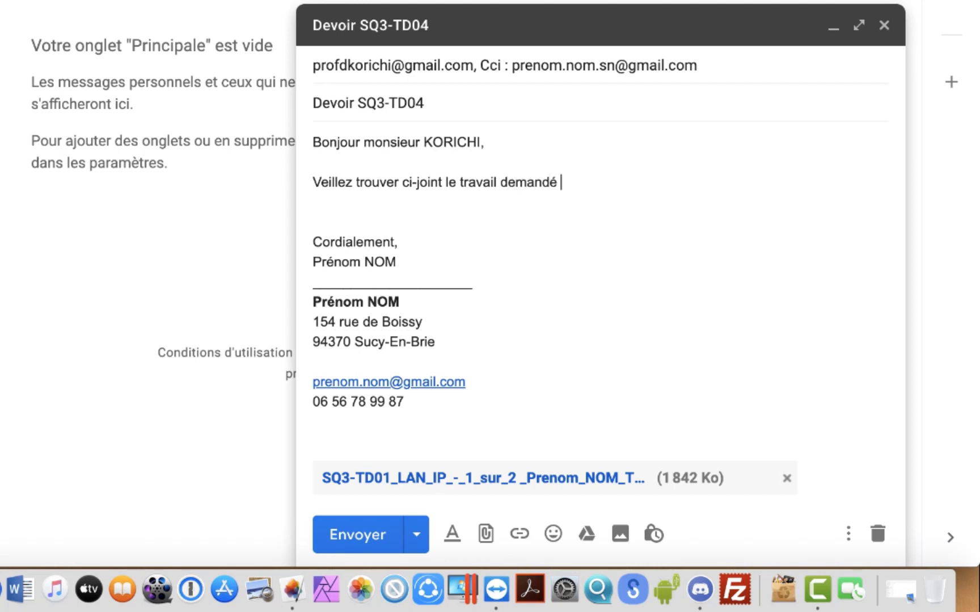
{"action": "type", "text": "concernznt"}
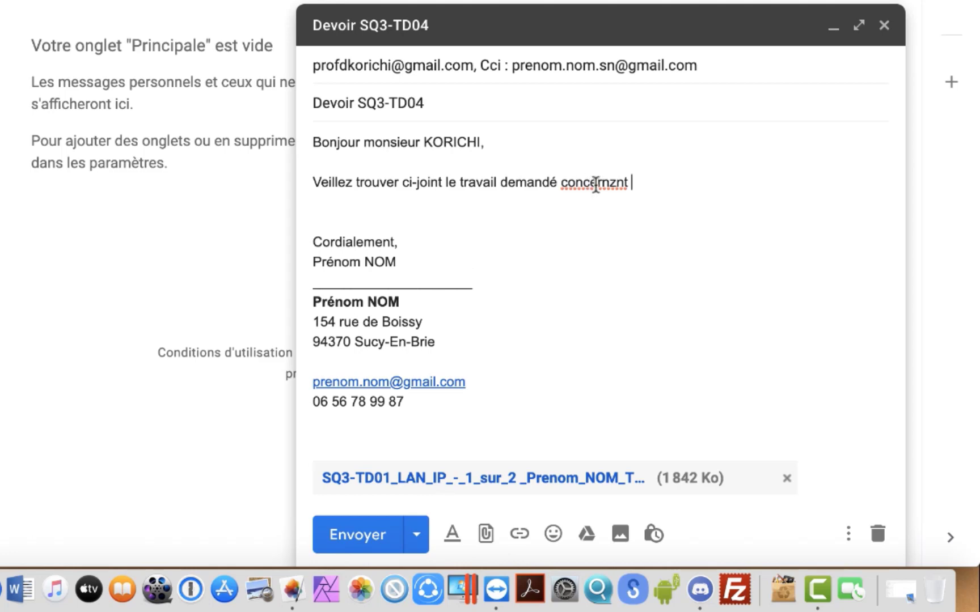
{"action": "right_click", "coordinate": [597, 184]}
{"action": "left_click", "coordinate": [646, 176]}
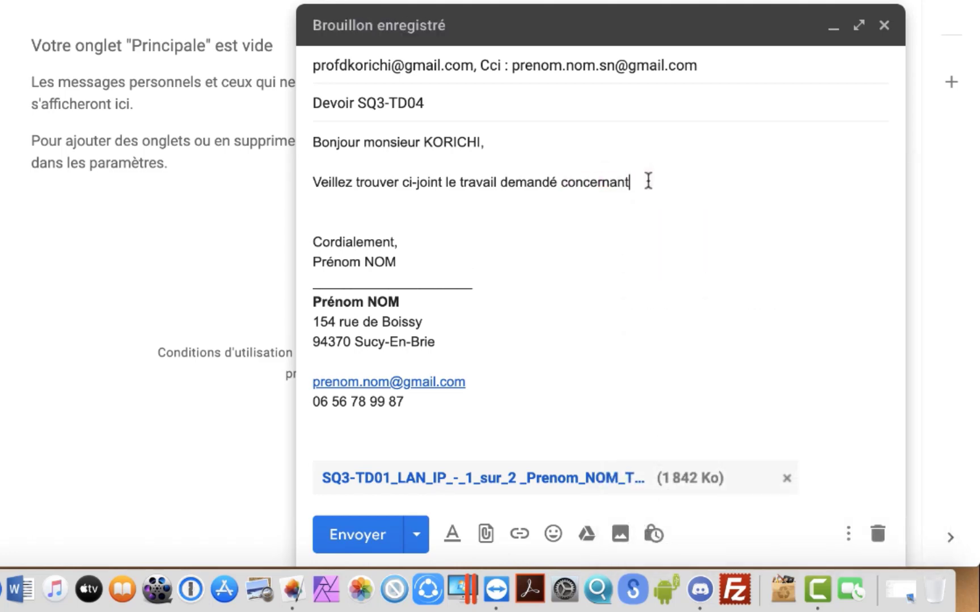
{"action": "type", "text": "le devoir "}
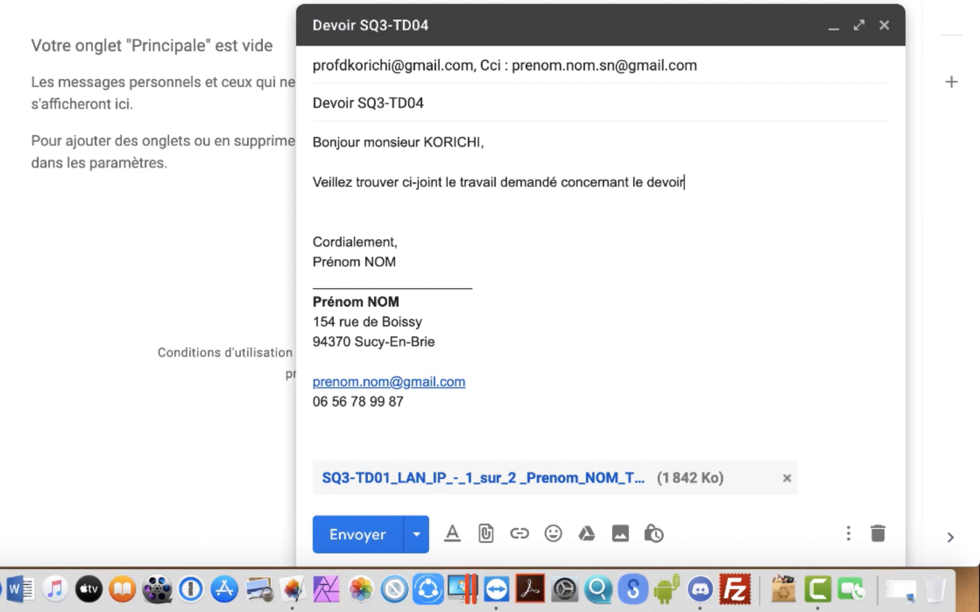
{"action": "type", "text": "SQ3-TD01"}
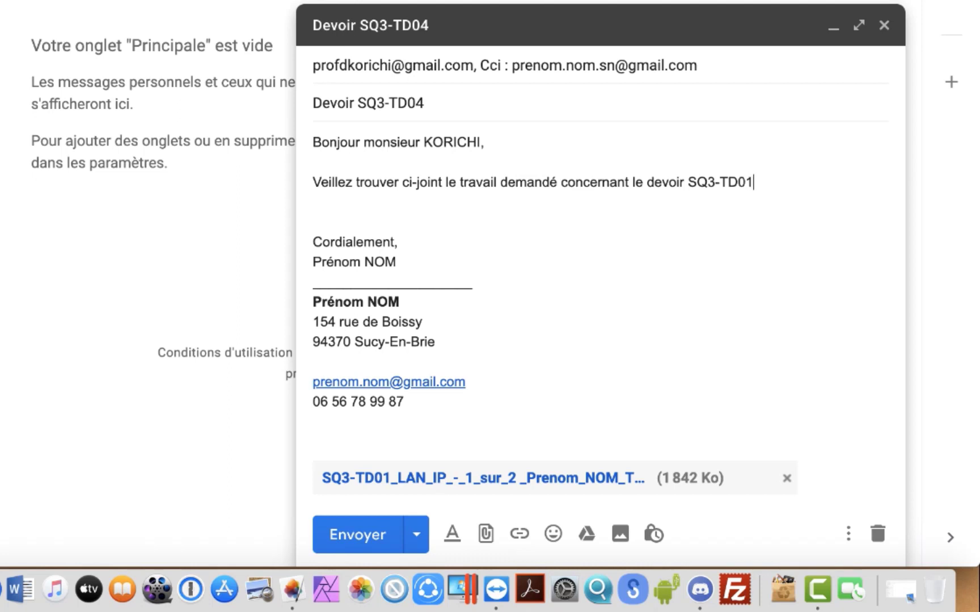
{"action": "key", "text": "BackSpace"}
{"action": "type", "text": "4."}
{"action": "key", "text": "Return"}
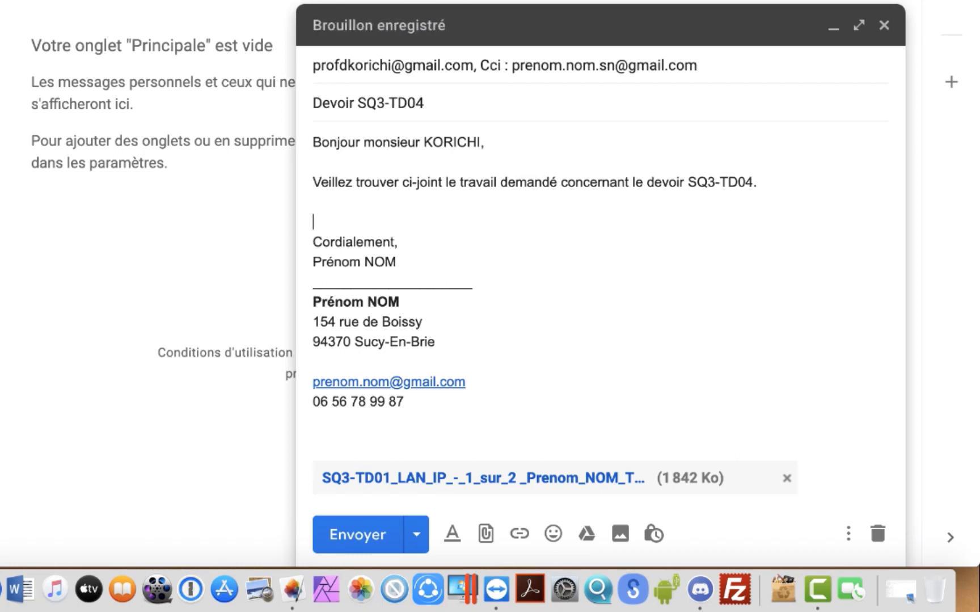
{"action": "key", "text": "BackSpace"}
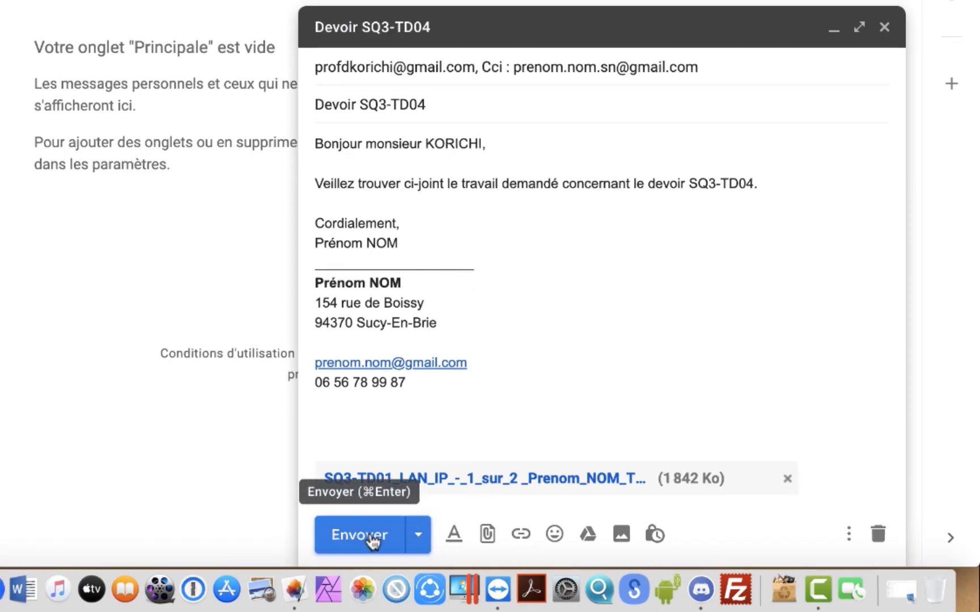
Step: Send the Devoir SQ3-TD04 message and confirm the received copy's 'cci' line before checking Apple Mail
{"action": "left_click", "coordinate": [372, 542]}
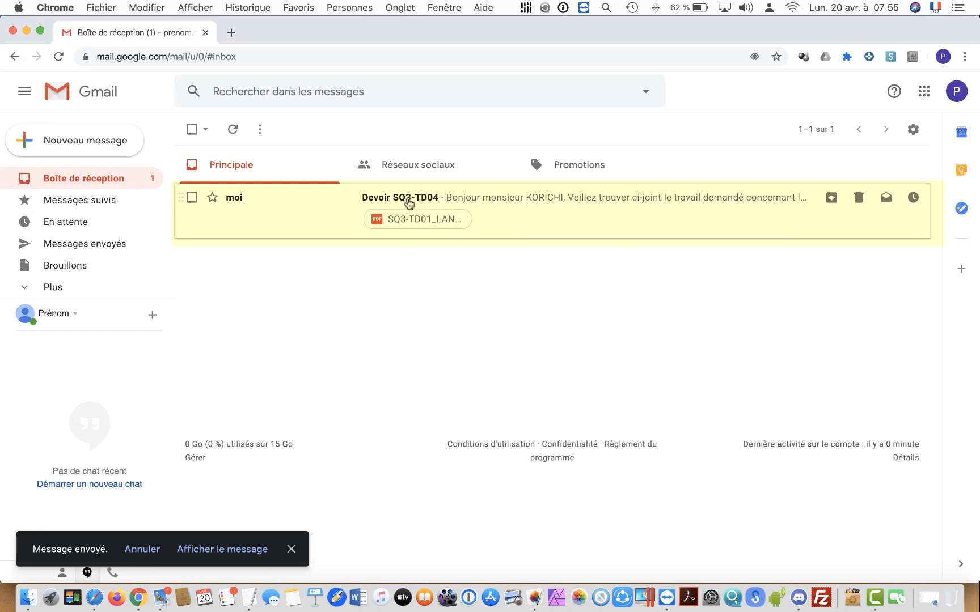
{"action": "left_click", "coordinate": [419, 203]}
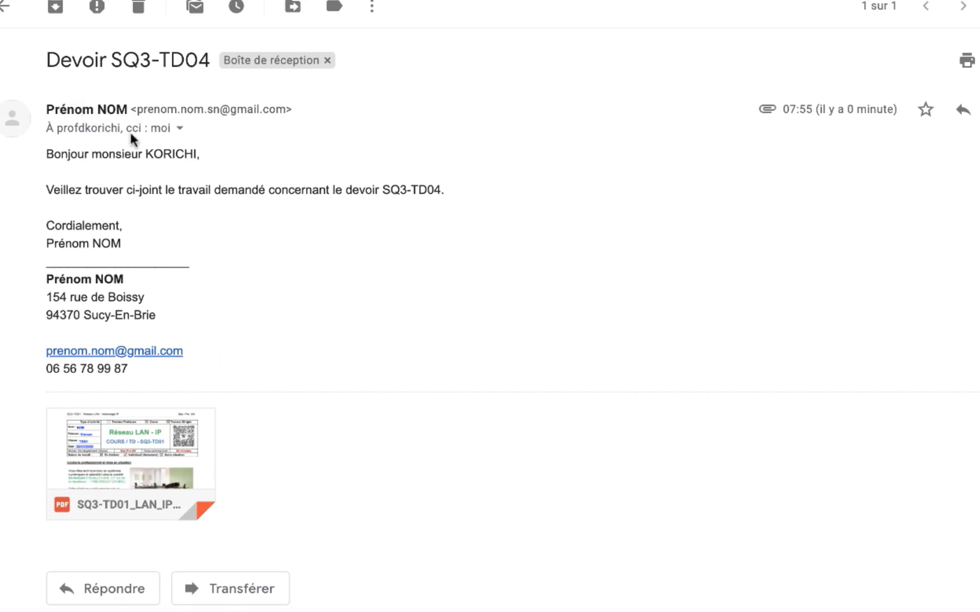
{"action": "left_click_drag", "start_coordinate": [149, 130], "coordinate": [130, 126]}
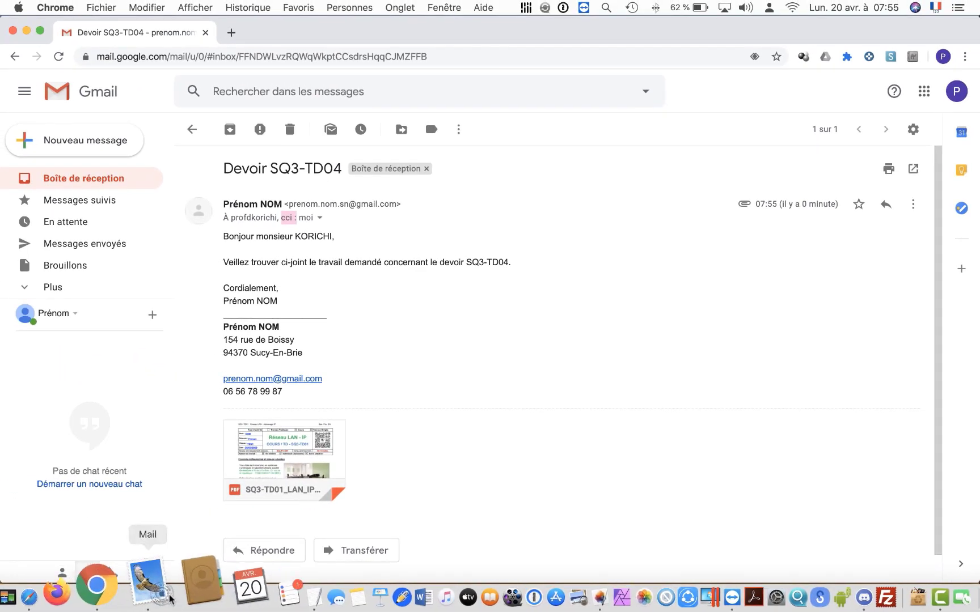
{"action": "left_click", "coordinate": [168, 596]}
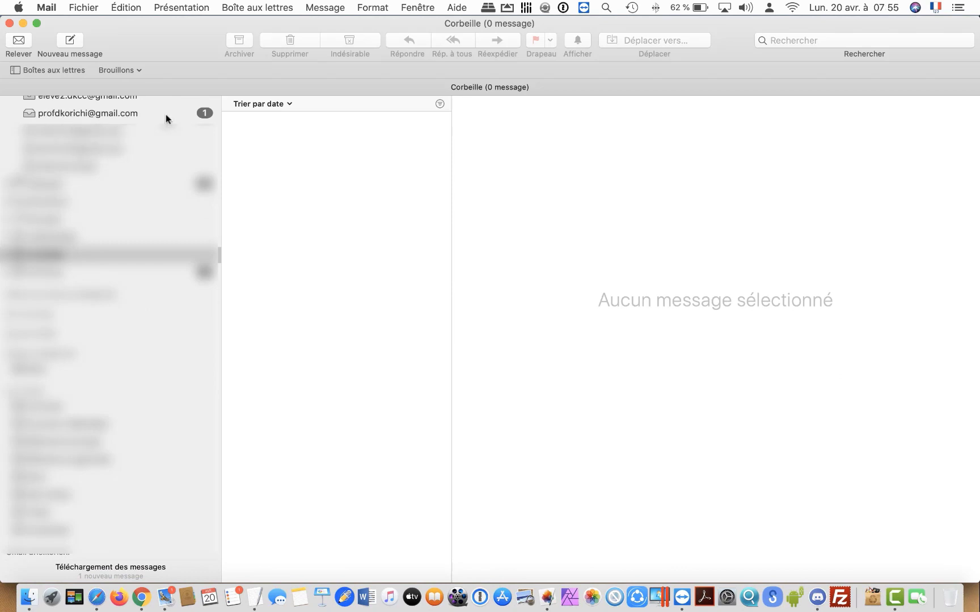
Step: Open Devoir SQ3-TD04 in the teacher account's inbox and view its PDF attachment in Aperçu
{"action": "left_click", "coordinate": [142, 114]}
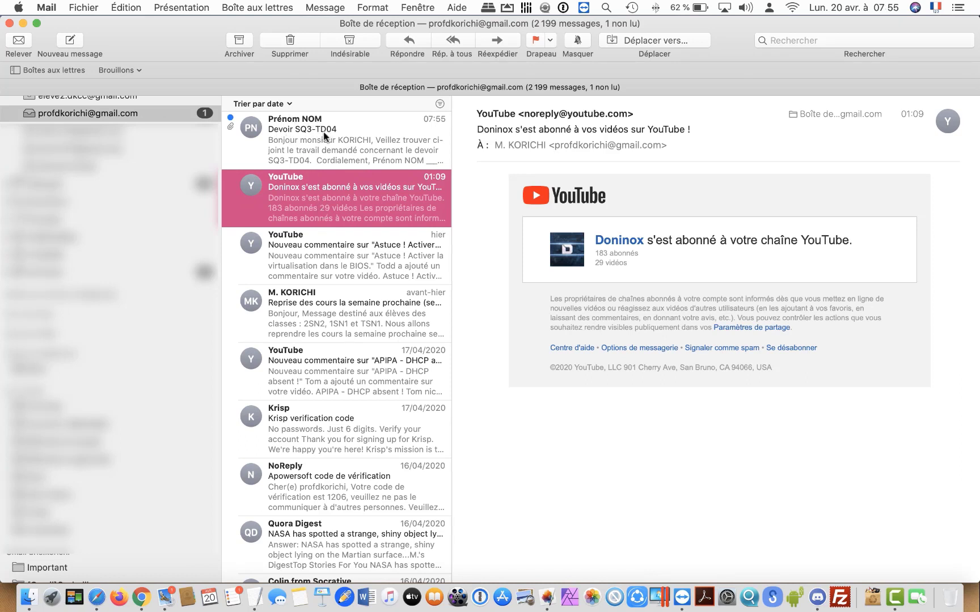
{"action": "left_click", "coordinate": [296, 143]}
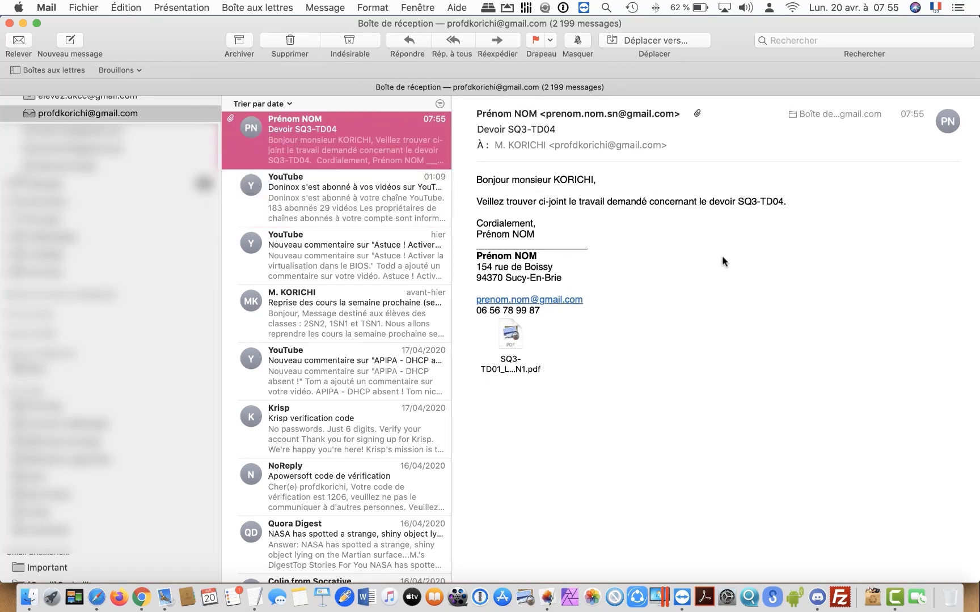
{"action": "double_click", "coordinate": [510, 338]}
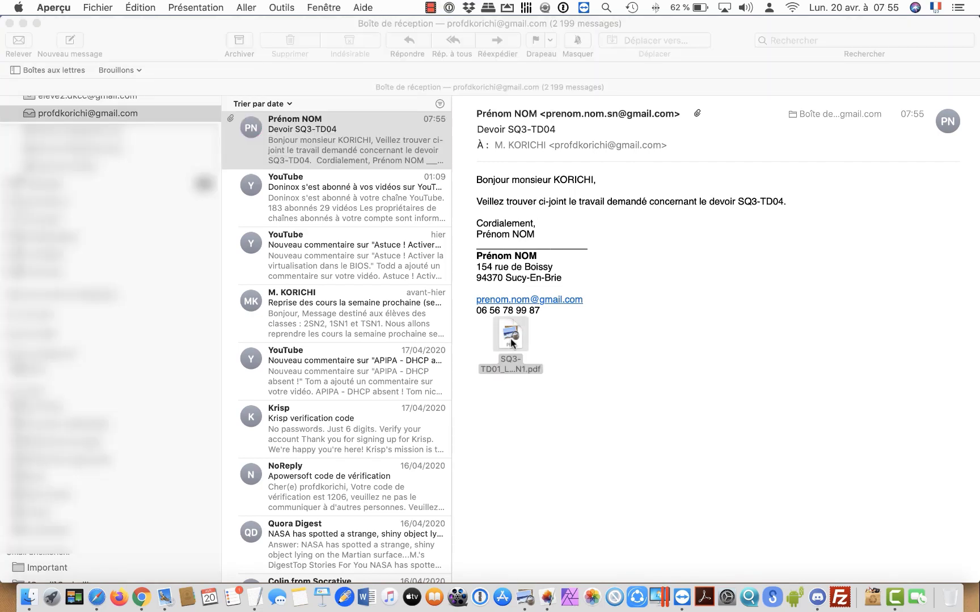